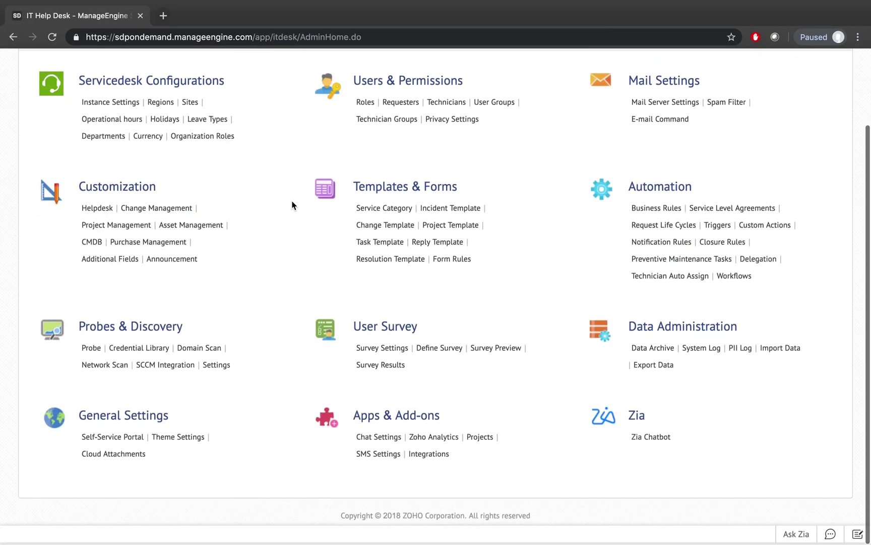
# Step: Scroll the admin setup page to bring the Zia section and its Zia Chatbot link into view
pyautogui.scroll(3, 516, 279)
pyautogui.scroll(-3, 544, 313)
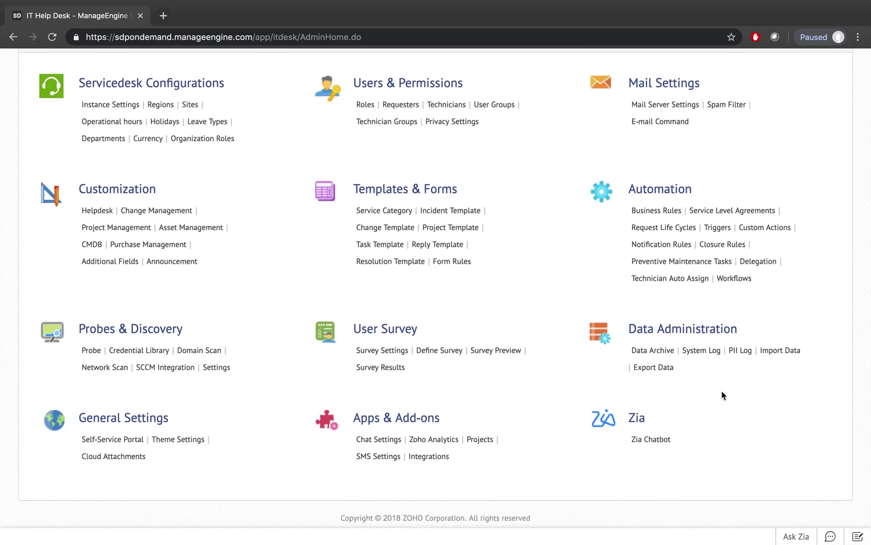
# Step: View Zia Chatbot settings with web, mobile and voice chat enabled, then launch Ask Zia
pyautogui.click(664, 442)
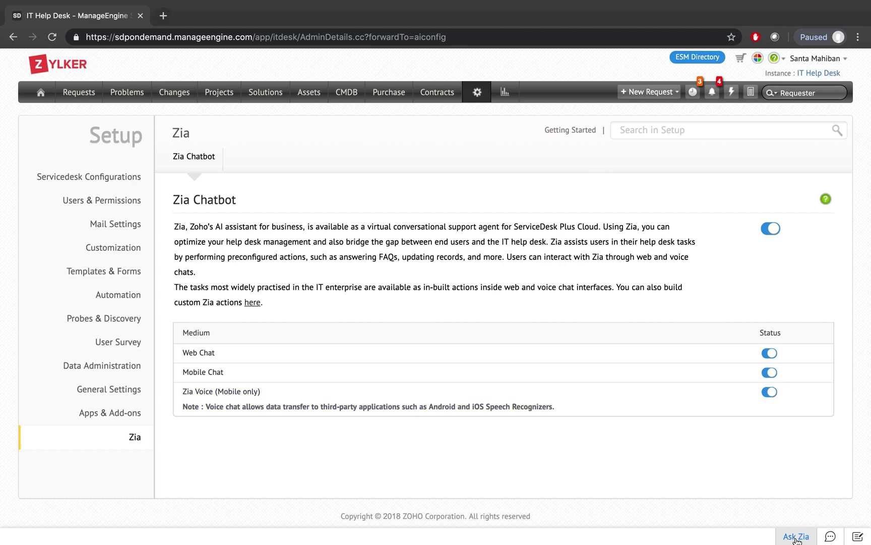
pyautogui.click(796, 537)
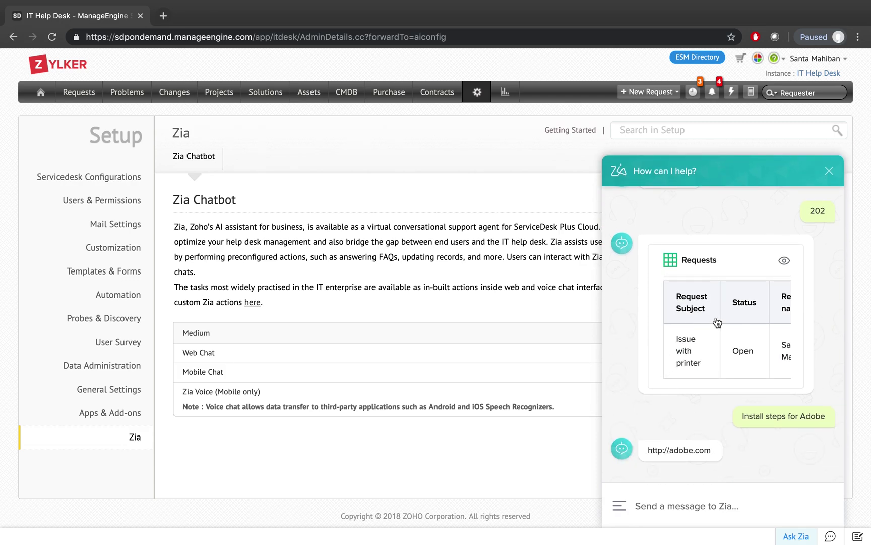
# Step: Ask Zia to 'Create a request' and give the subject 'Need a new keyboard'
pyautogui.click(663, 506)
pyautogui.write('Creq')
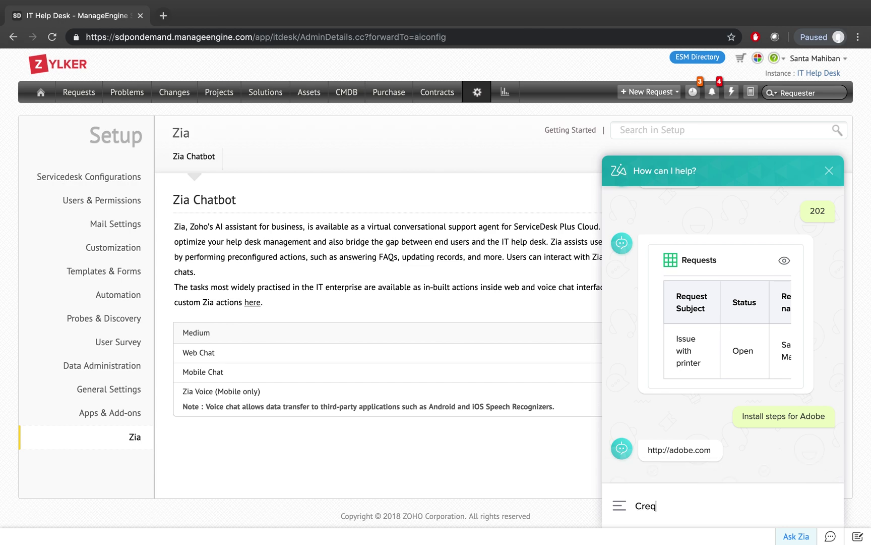
pyautogui.press('BackSpace')
pyautogui.write('ate a request')
pyautogui.press('Return')
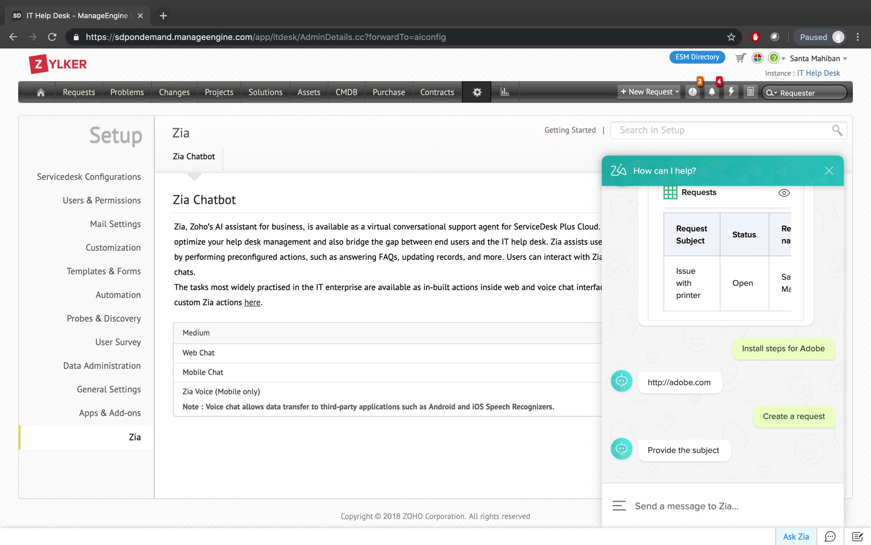
pyautogui.write('Need a')
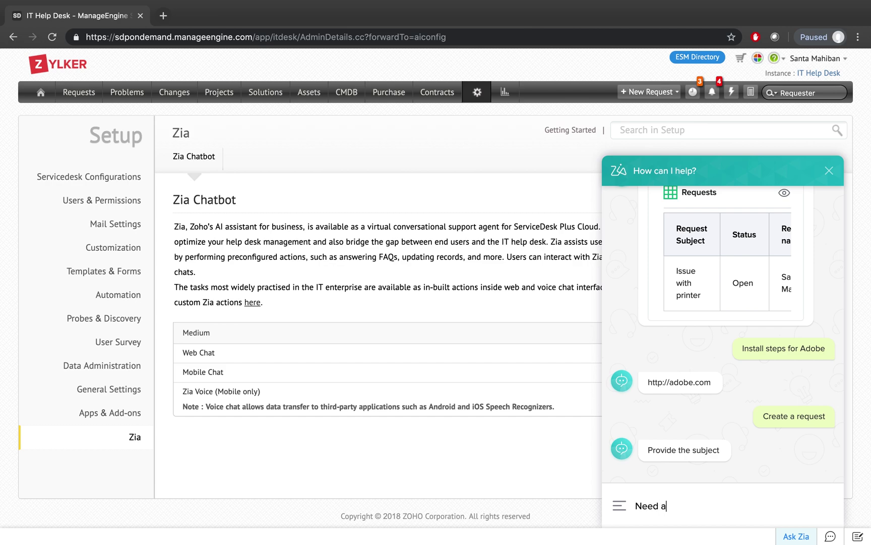
pyautogui.write(' new keyboard')
pyautogui.press('Return')
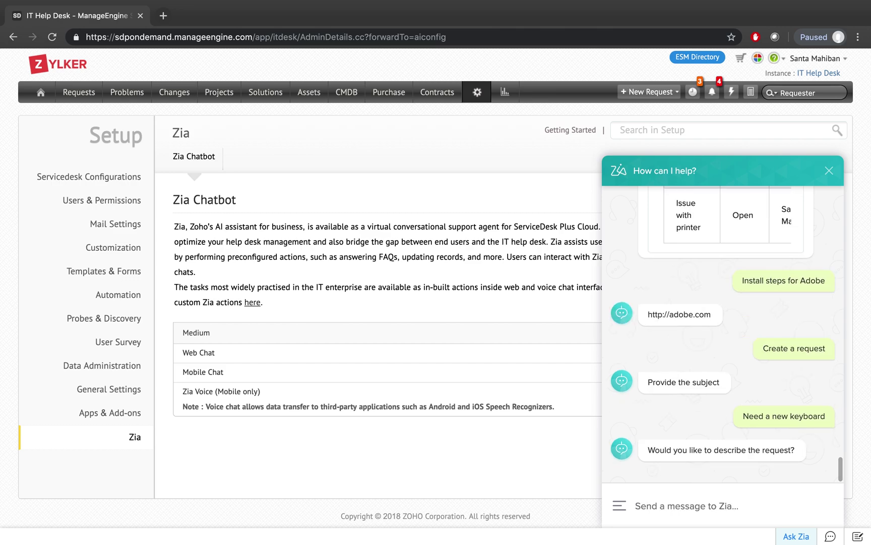
# Step: Send the description 'need a wireless keyboard' and open the new request's link in a new tab
pyautogui.write('I mnea')
pyautogui.press('BackSpace')
pyautogui.press('BackSpace')
pyautogui.press('BackSpace')
pyautogui.press('BackSpace')
pyautogui.press('BackSpace')
pyautogui.write('need a wire')
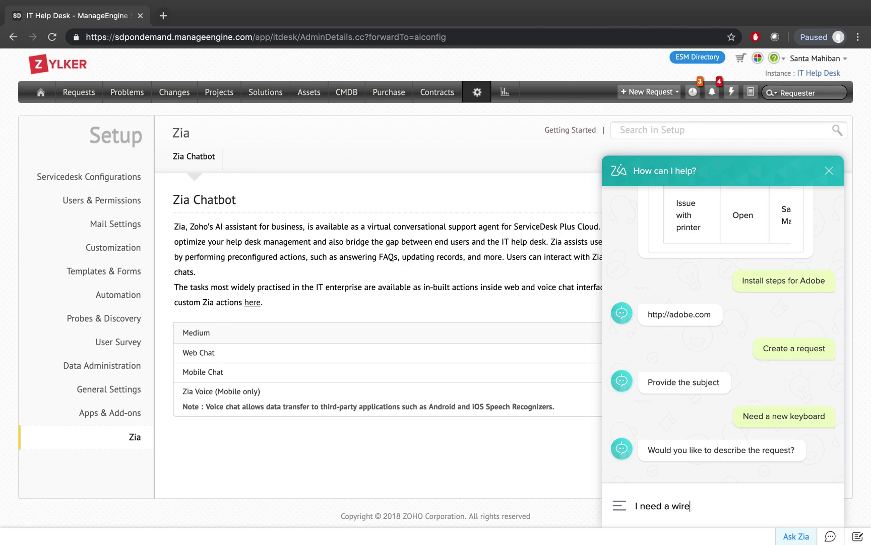
pyautogui.write('less keyboarf')
pyautogui.press('BackSpace')
pyautogui.write('d')
pyautogui.press('Return')
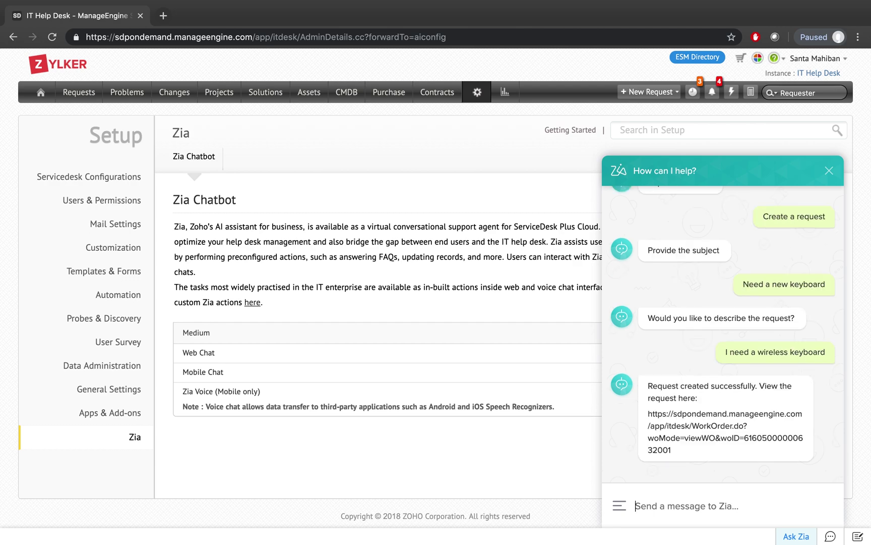
pyautogui.rightClick(705, 438)
pyautogui.click(737, 381)
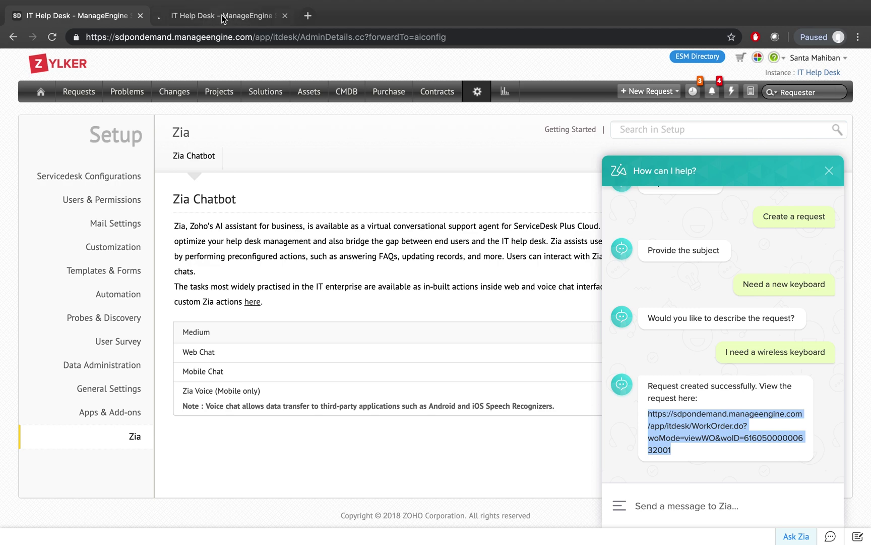
pyautogui.click(223, 18)
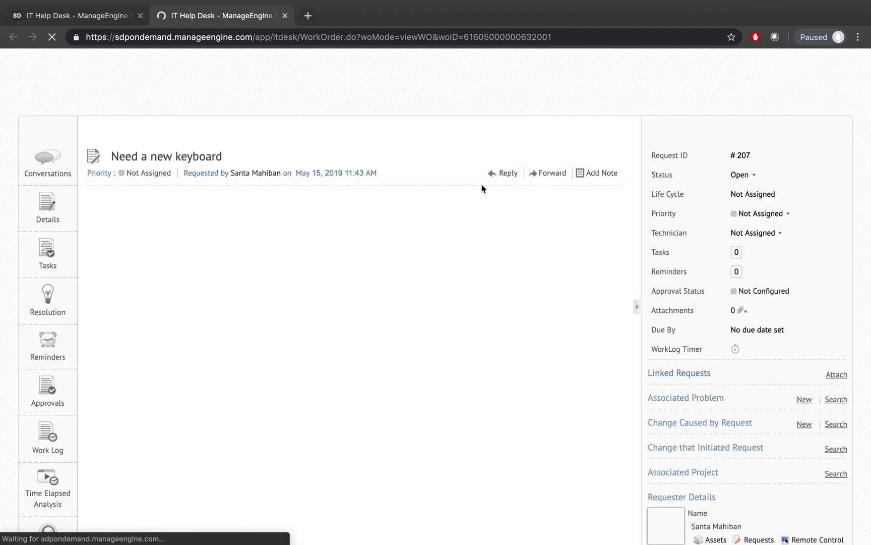
pyautogui.scroll(-5, 446, 243)
pyautogui.scroll(5, 443, 244)
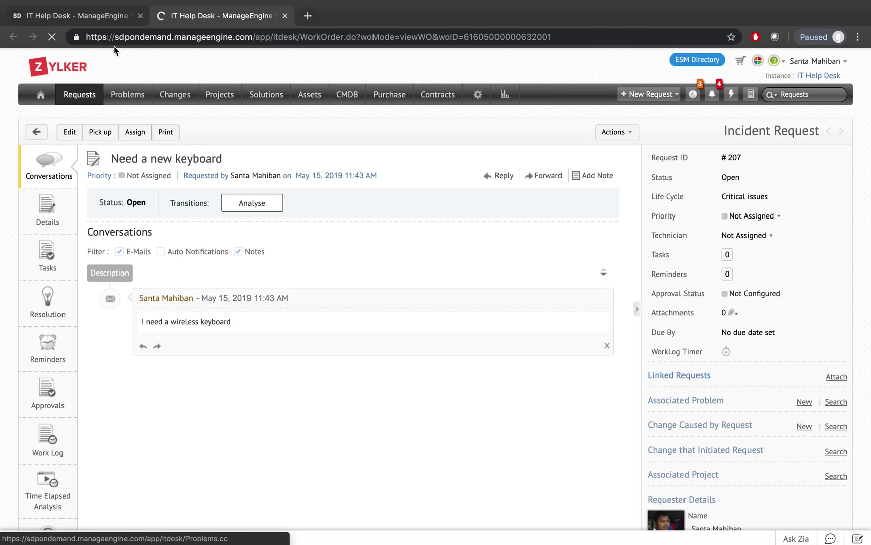
pyautogui.click(102, 16)
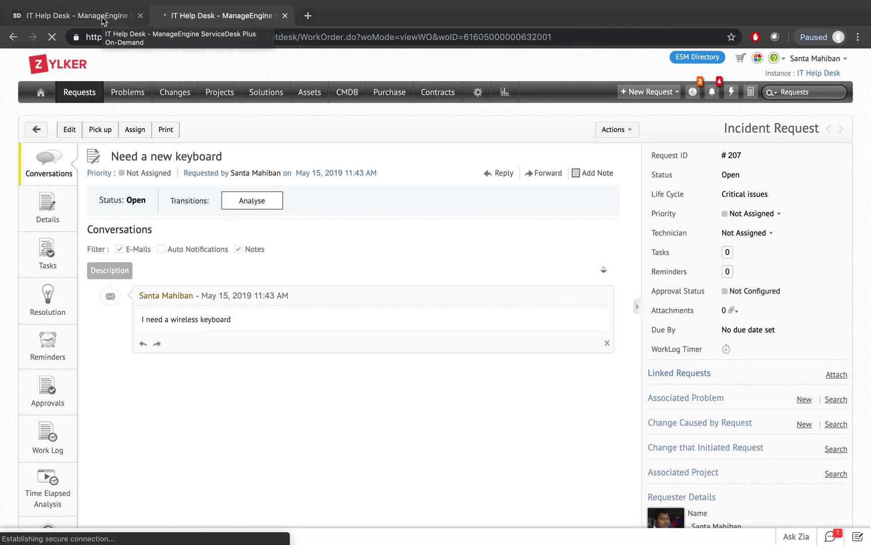
pyautogui.click(692, 500)
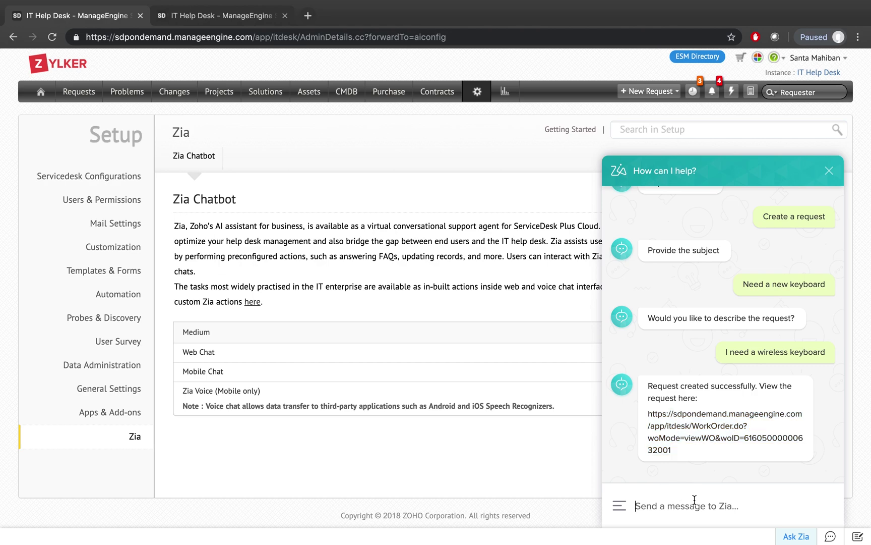
# Step: Search solutions for 'Ezedoc' and review the full list of EeZeDoc access solutions
pyautogui.write('sear')
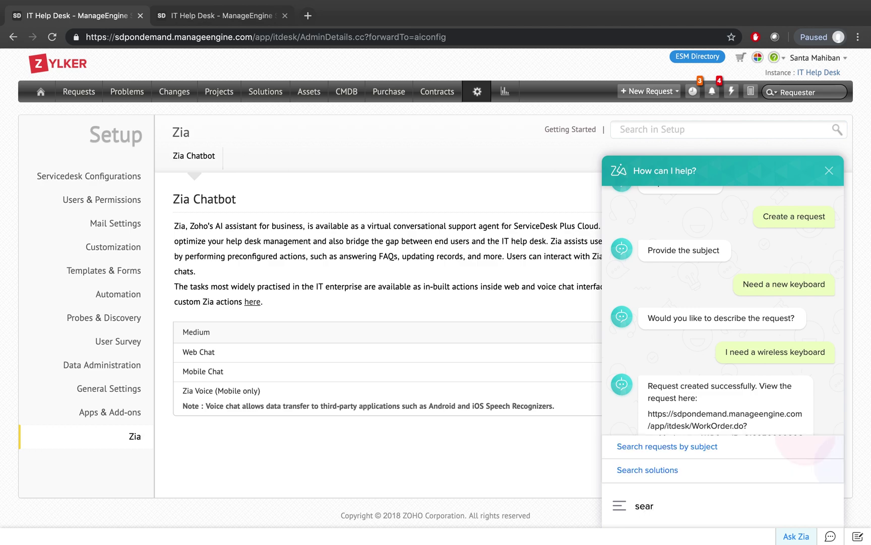
pyautogui.click(661, 471)
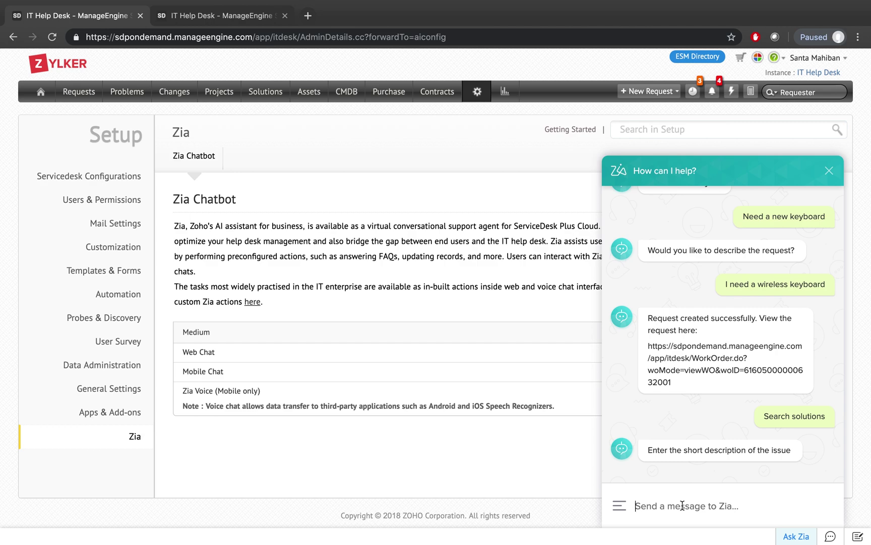
pyautogui.write('Ezedoc')
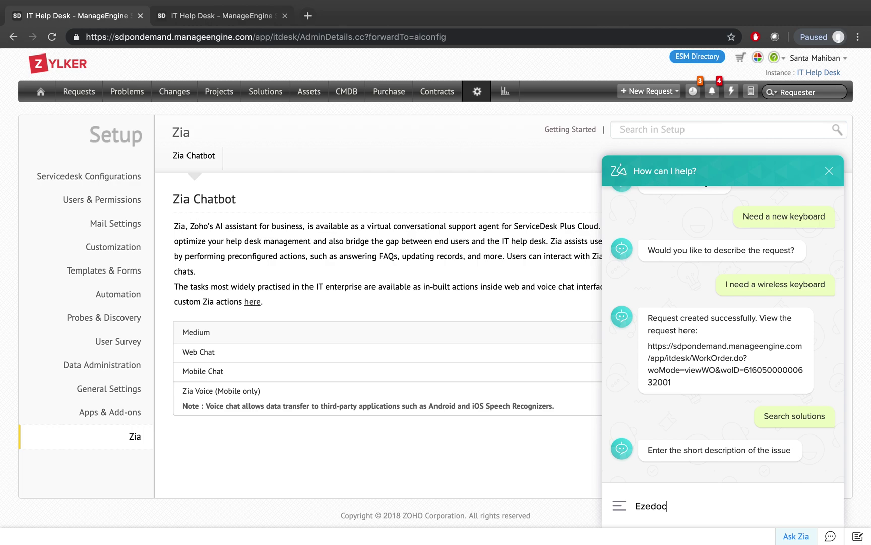
pyautogui.press('Return')
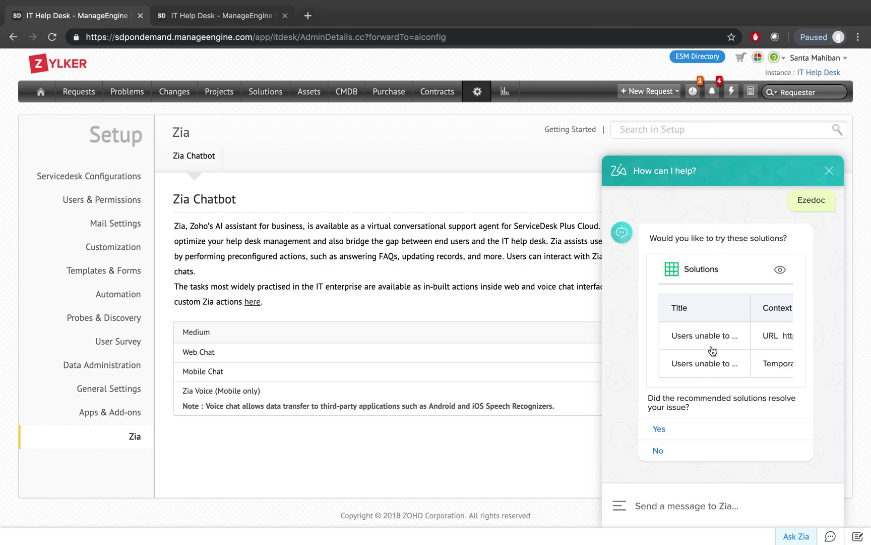
pyautogui.hscroll(5, 706, 343)
pyautogui.hscroll(-5, 703, 342)
pyautogui.click(704, 341)
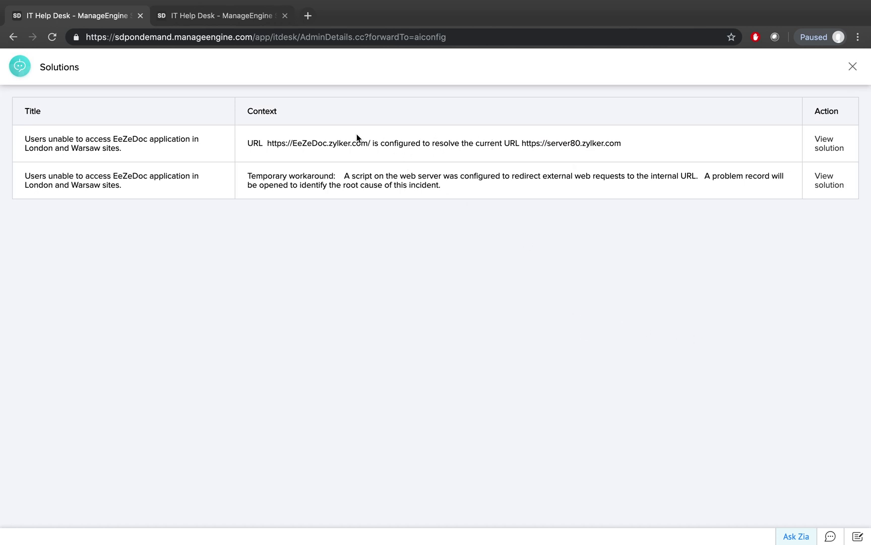
pyautogui.click(854, 69)
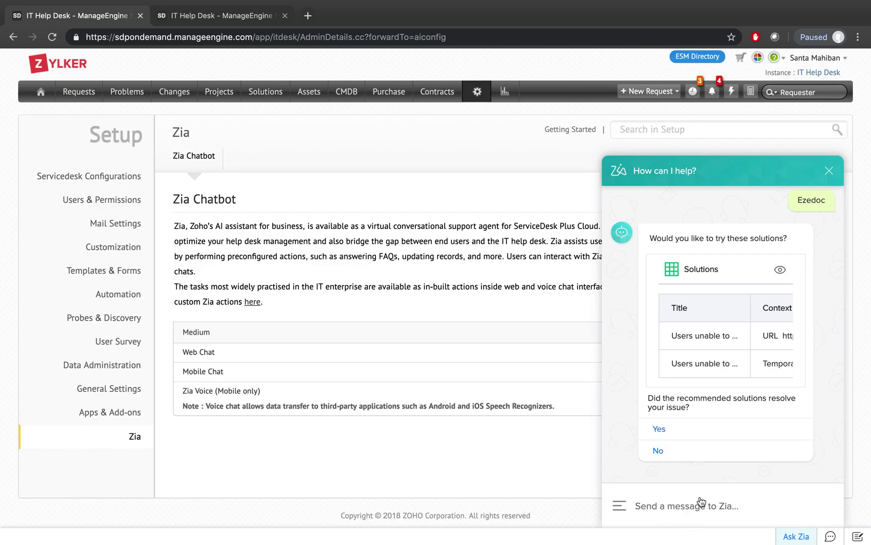
# Step: Answer Yes to confirm the suggested solutions resolved the issue
pyautogui.click(680, 504)
pyautogui.write('search')
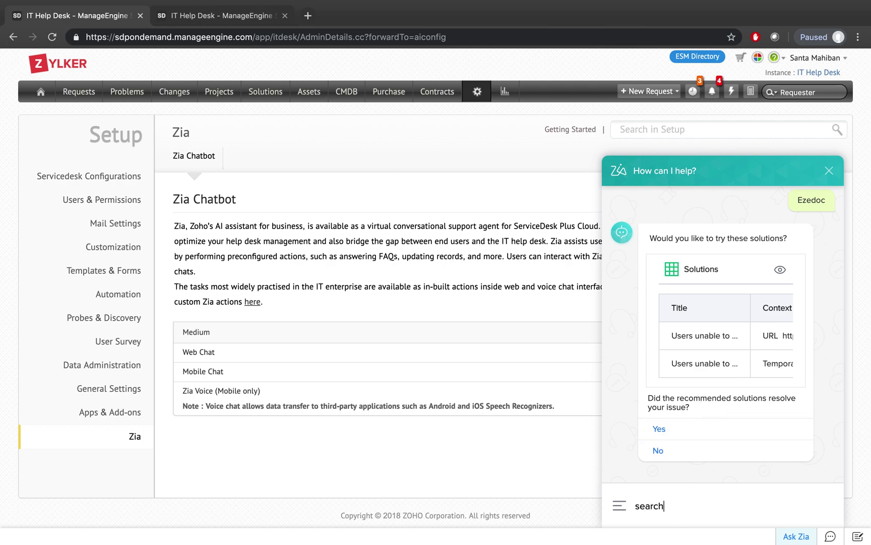
pyautogui.write(' solution')
pyautogui.press('super+a')
pyautogui.press('BackSpace')
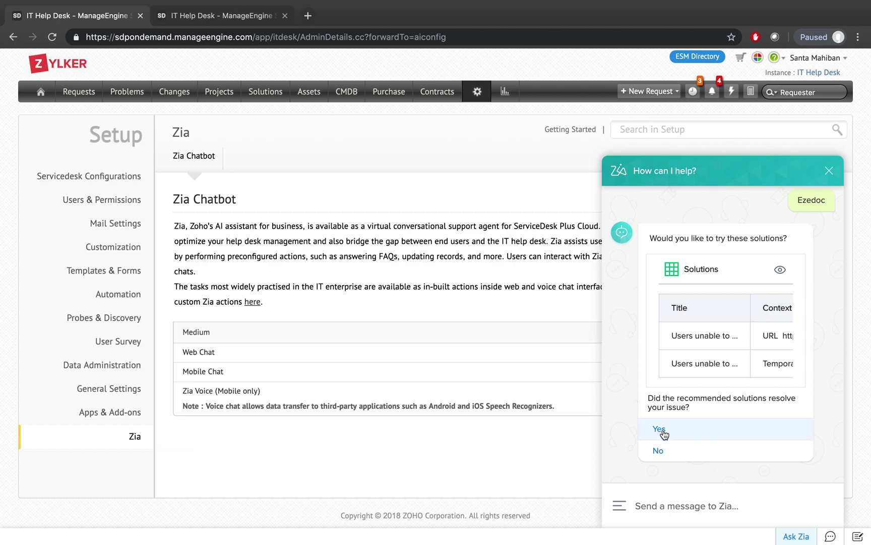
pyautogui.click(661, 432)
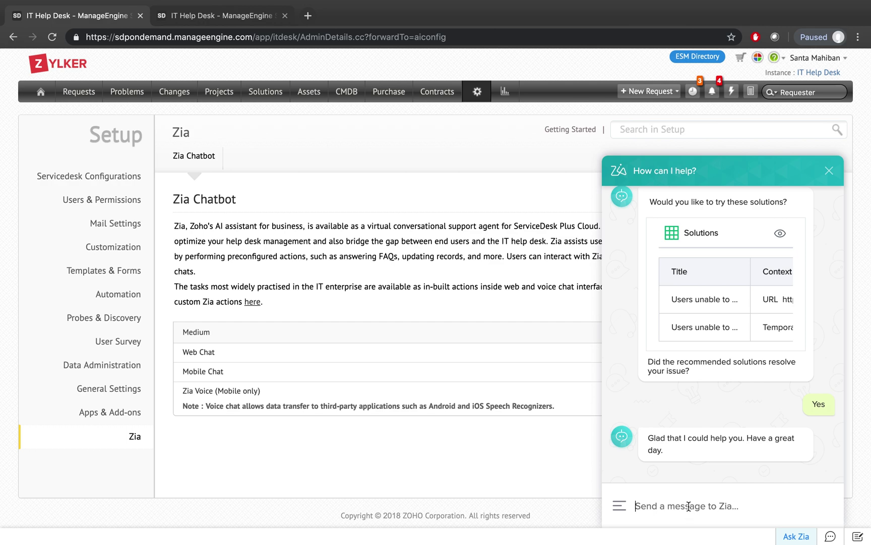
pyautogui.write('sear')
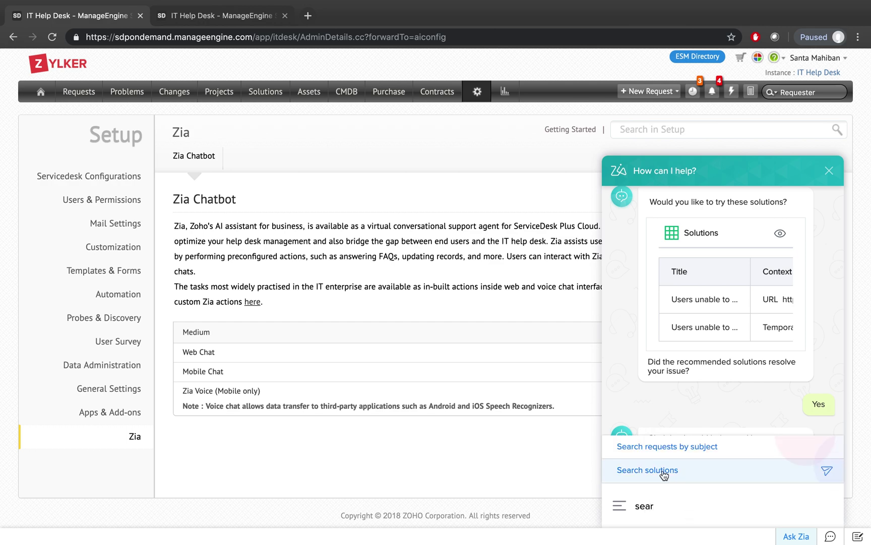
# Step: Search solutions for 'Printer', raise a request when none exist, and list Zia's actions
pyautogui.click(662, 470)
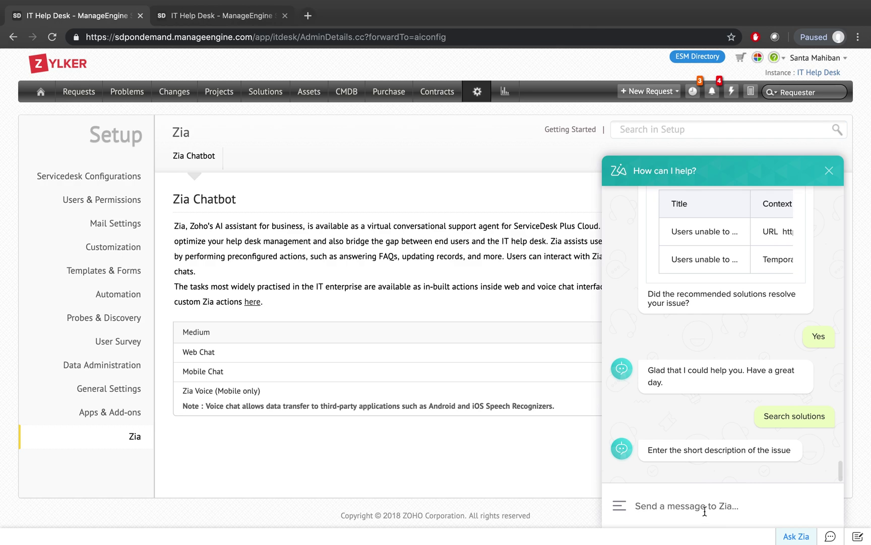
pyautogui.write('Printer')
pyautogui.press('Return')
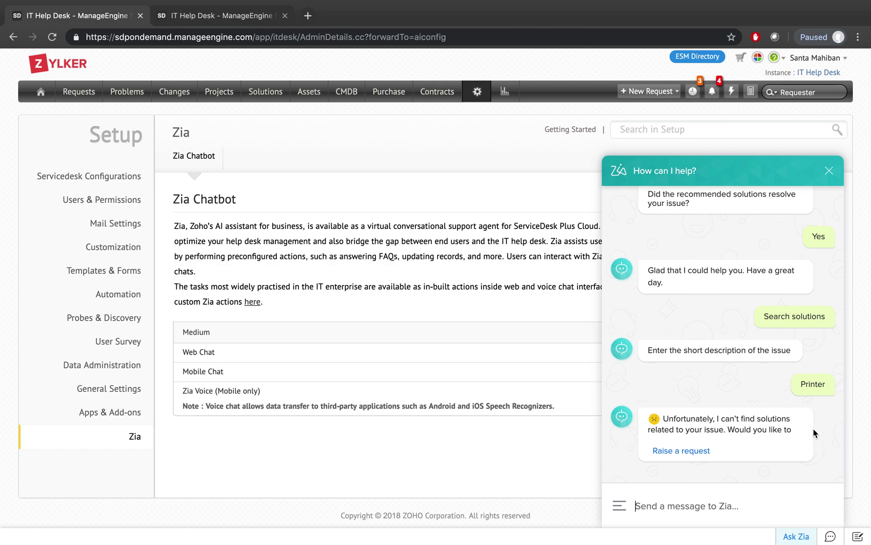
pyautogui.click(686, 450)
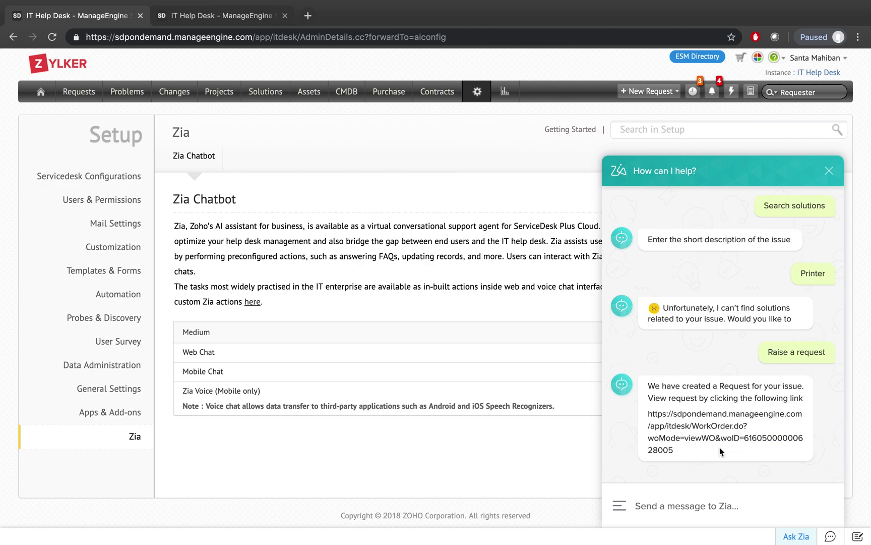
pyautogui.click(628, 513)
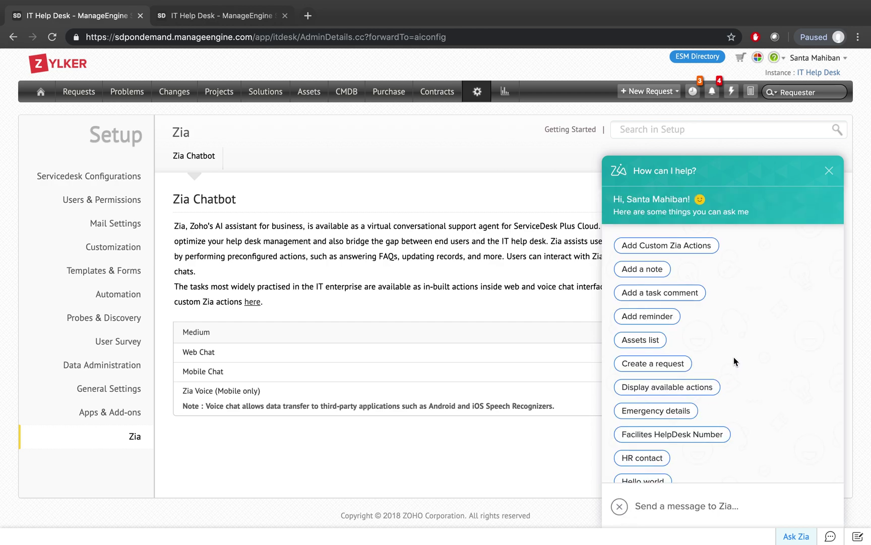
# Step: Choose 'Technician's request count' from Zia's suggested actions
pyautogui.scroll(-1, 747, 372)
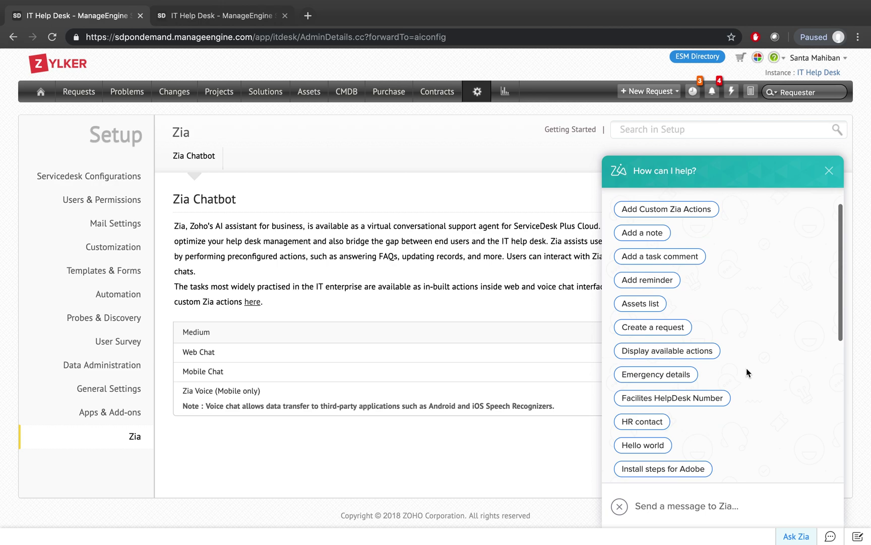
pyautogui.scroll(-3, 747, 373)
pyautogui.scroll(-3, 692, 372)
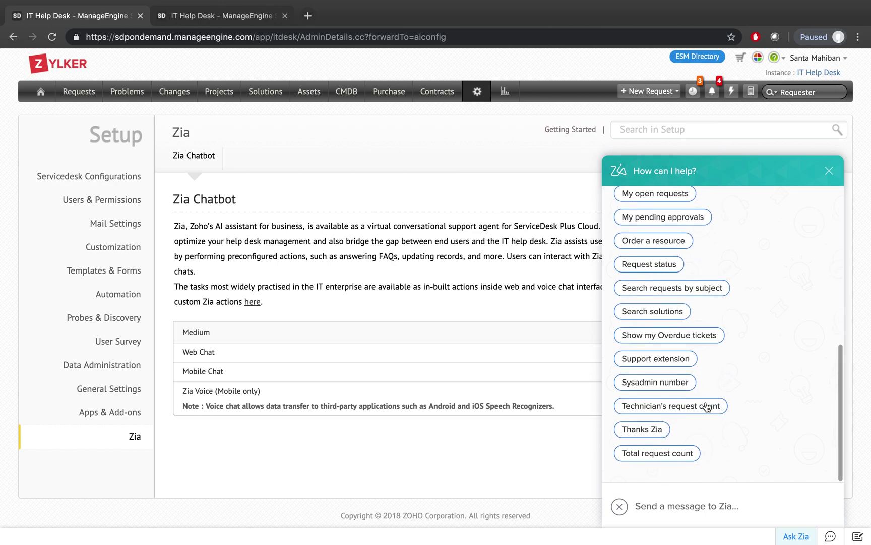
pyautogui.click(708, 406)
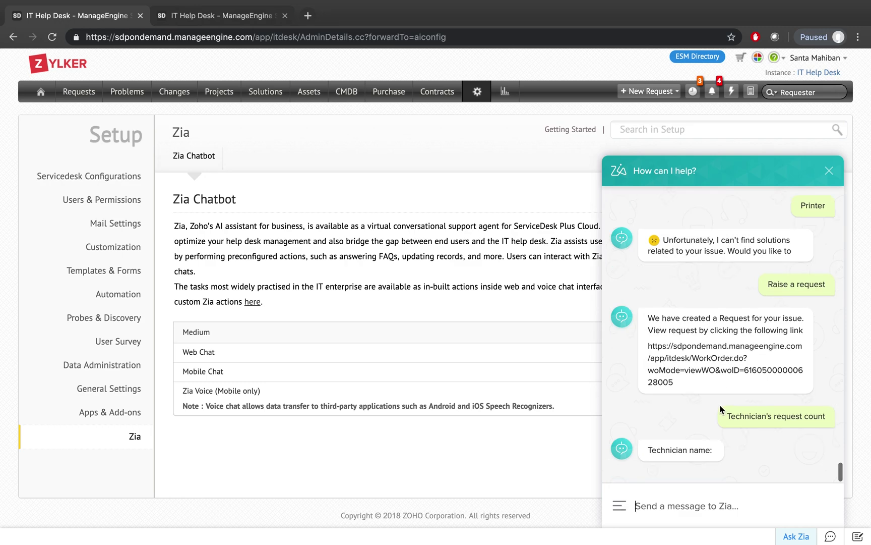
# Step: Give Zia the technician's name and check their Open request count
pyautogui.click(718, 498)
pyautogui.write('Santa')
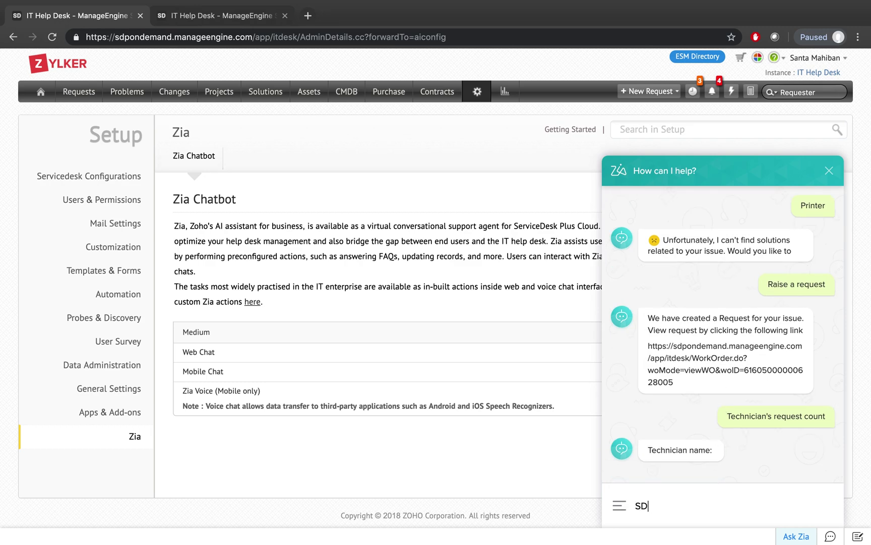
pyautogui.press('Return')
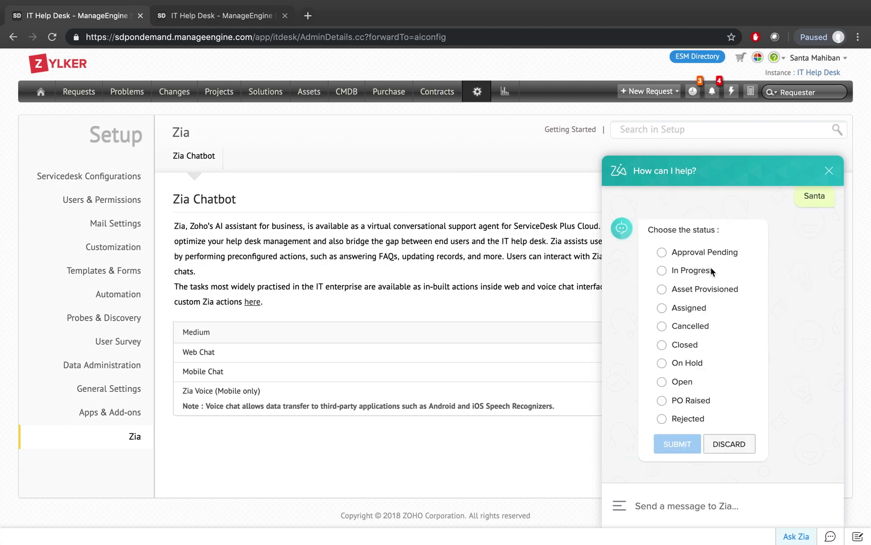
pyautogui.click(662, 383)
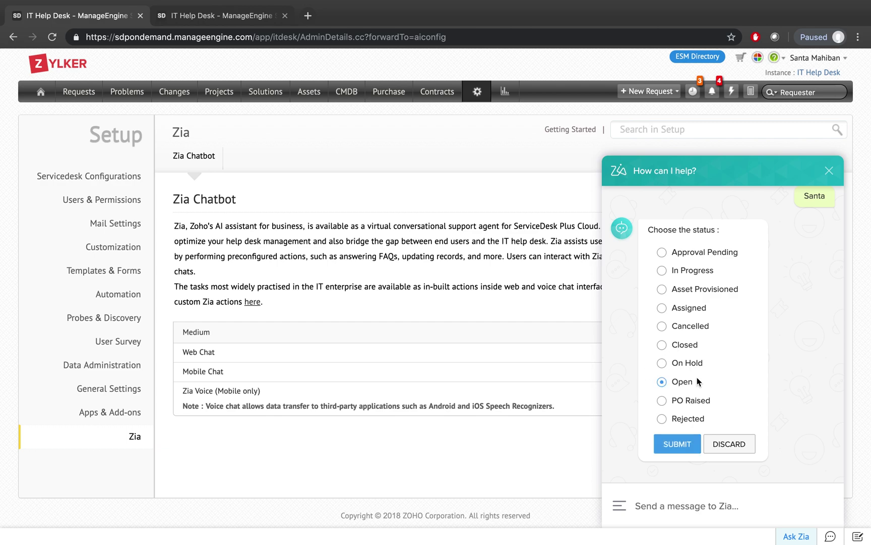
pyautogui.click(676, 444)
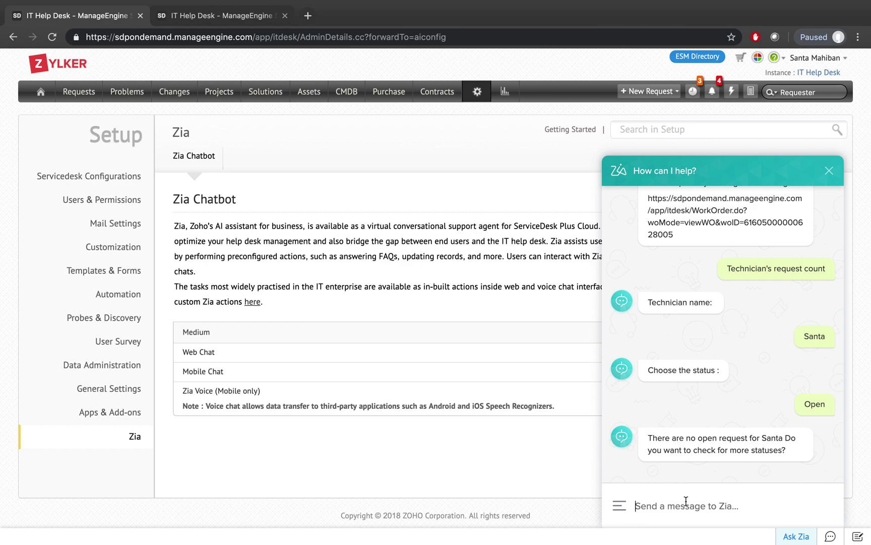
# Step: Reply Yes to check another status and submit Closed for the same technician
pyautogui.write('Technic')
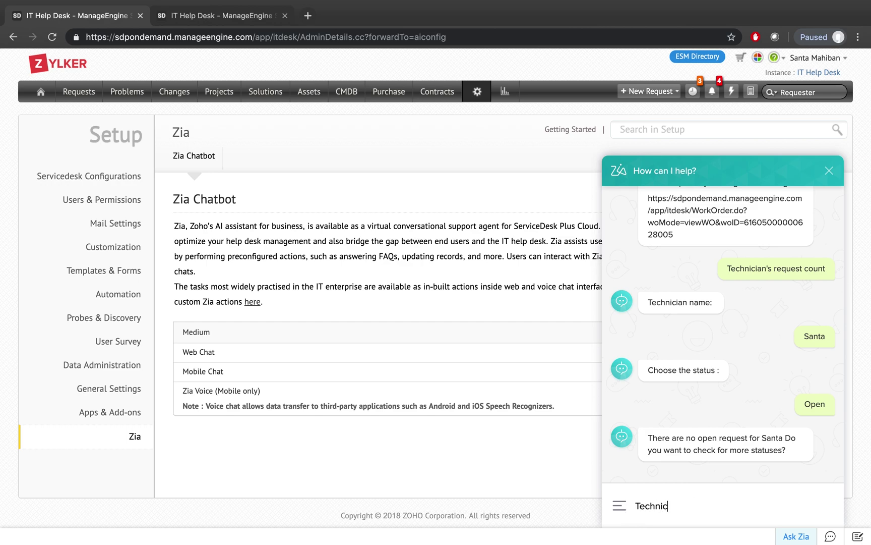
pyautogui.write("ian's")
pyautogui.press('Return')
pyautogui.write('Yes')
pyautogui.press('Return')
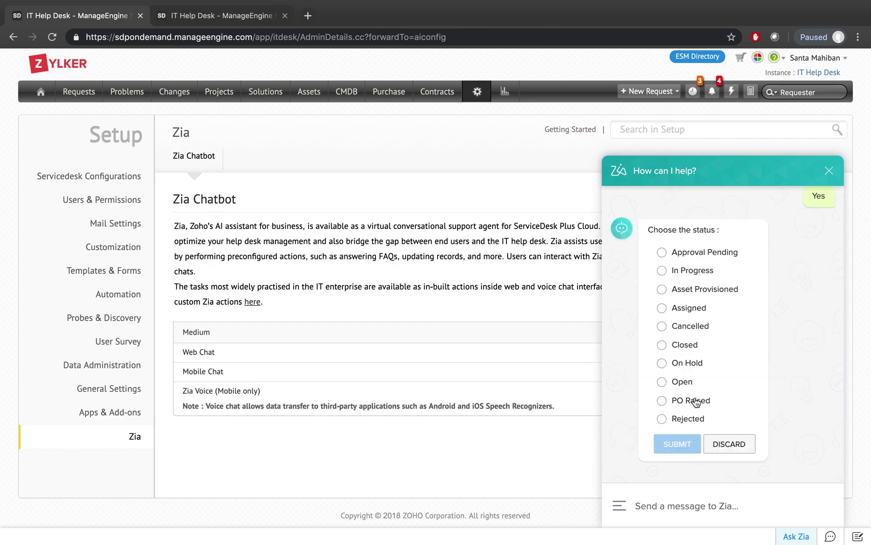
pyautogui.click(661, 344)
pyautogui.click(685, 445)
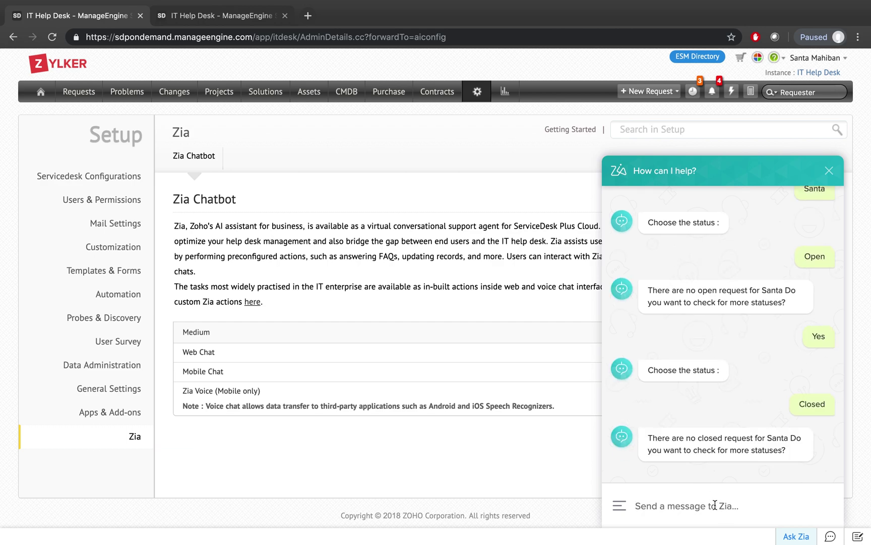
# Step: Glance at the Requests list in the other tab, then return to the Zia Chatbot setup tab
pyautogui.click(228, 20)
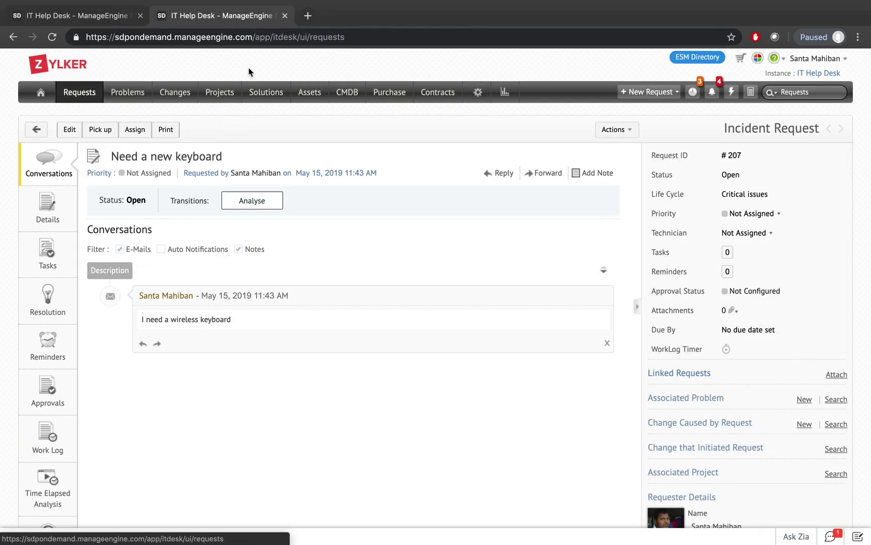
pyautogui.click(82, 95)
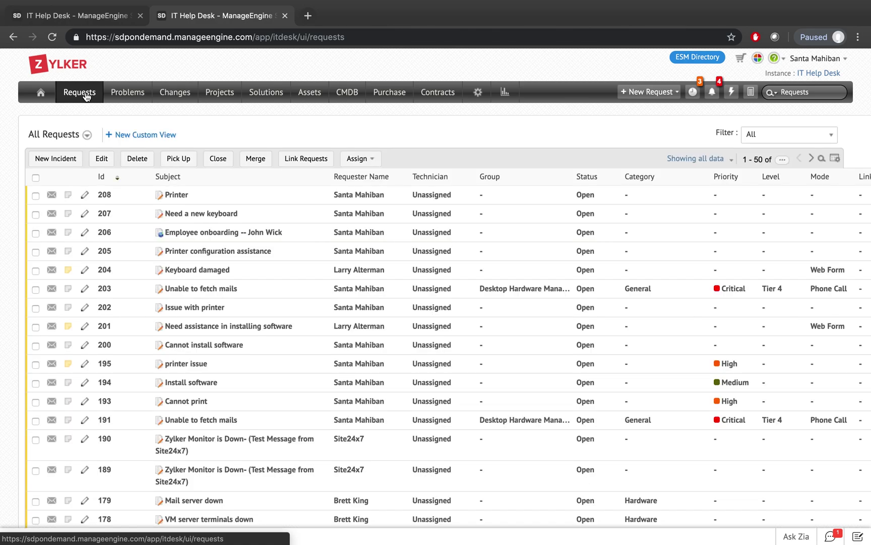
pyautogui.click(66, 14)
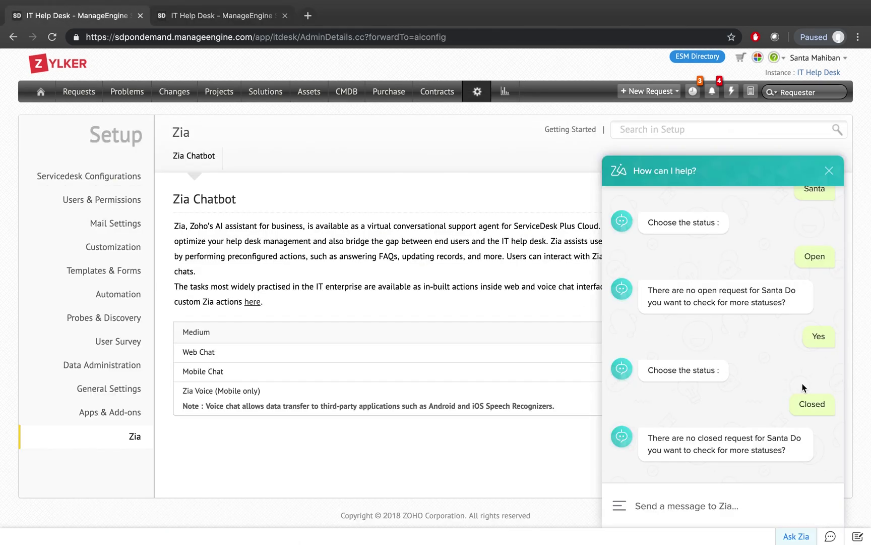
# Step: Send 'stop' to Zia to cancel the current query
pyautogui.scroll(3, 701, 460)
pyautogui.scroll(3, 700, 460)
pyautogui.scroll(-6, 700, 459)
pyautogui.scroll(6, 694, 471)
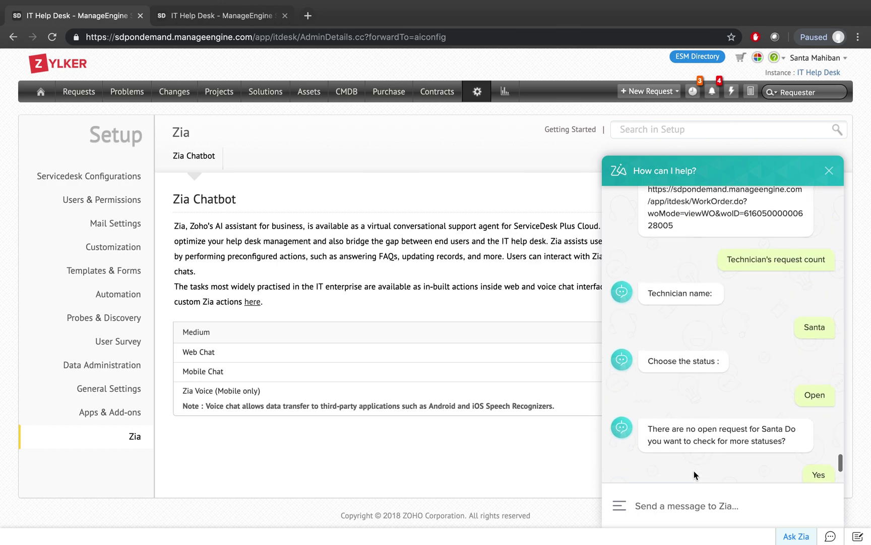
pyautogui.click(717, 501)
pyautogui.write('stop')
pyautogui.press('Return')
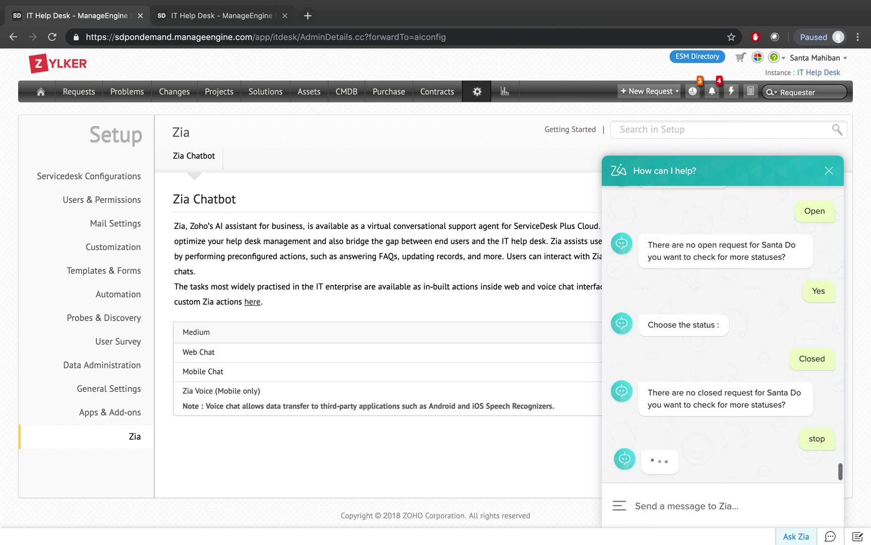
# Step: Rerun Technician's request count with the technician's full name and Open status, then discard the follow-up form
pyautogui.click(620, 505)
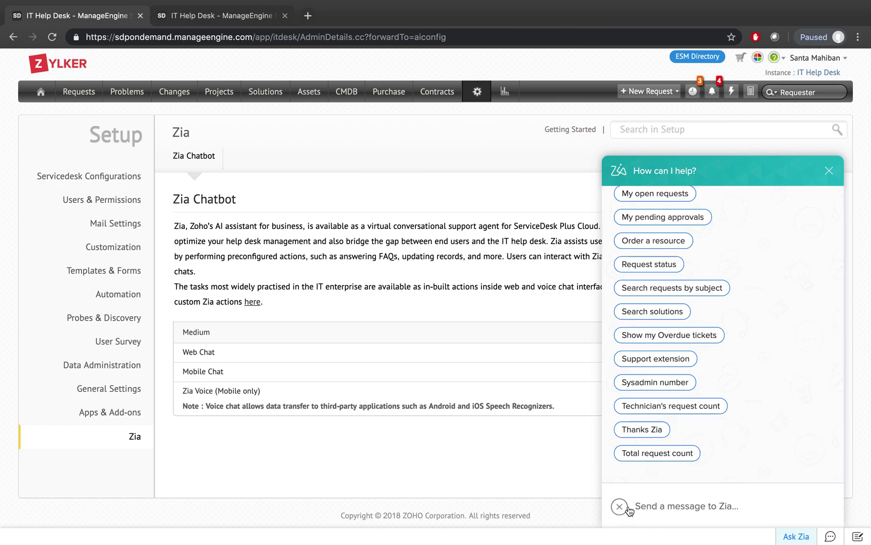
pyautogui.click(676, 409)
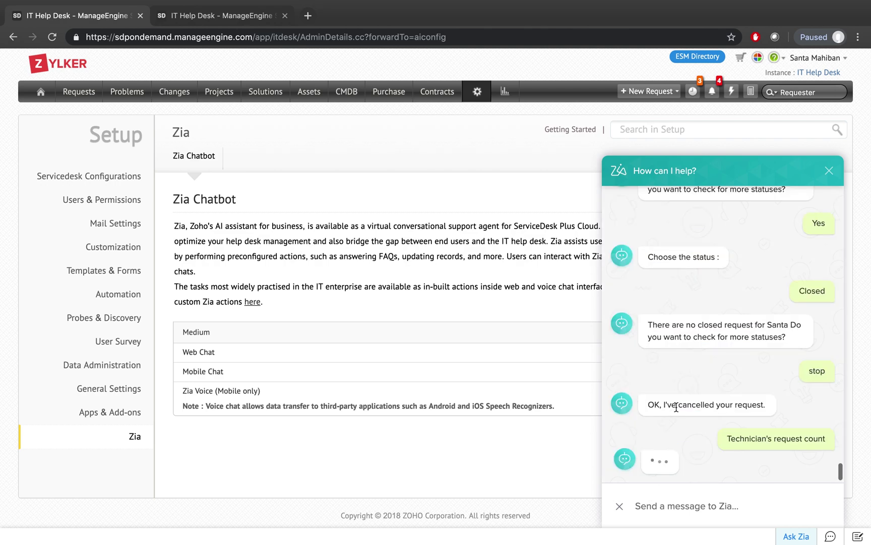
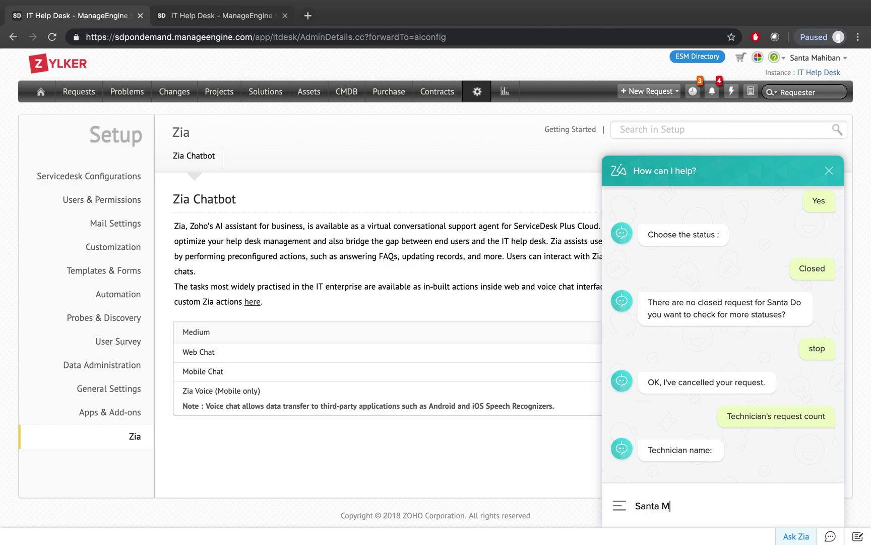
pyautogui.press('Return')
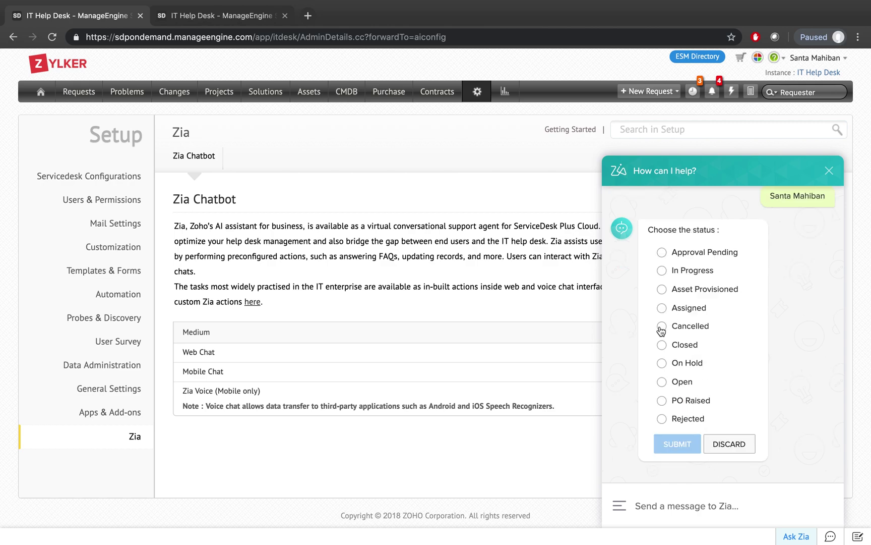
pyautogui.click(661, 382)
pyautogui.click(684, 450)
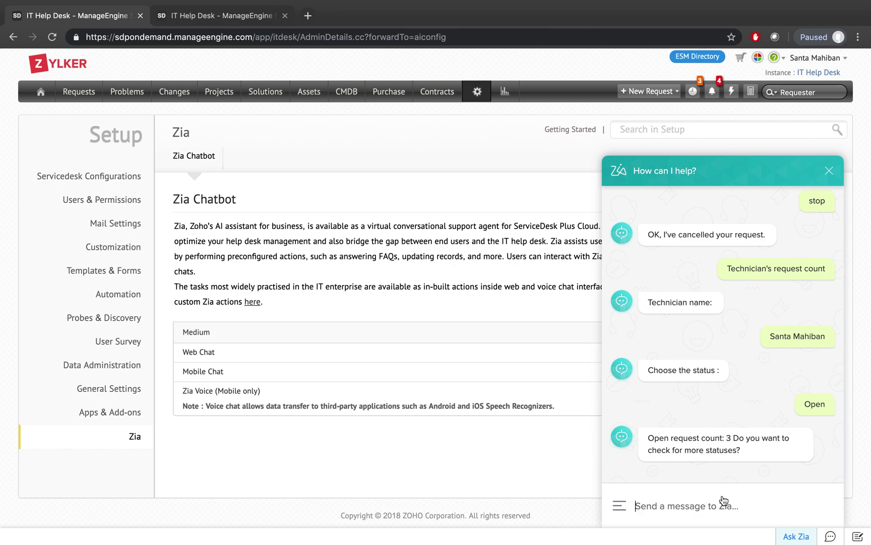
pyautogui.write('Yes')
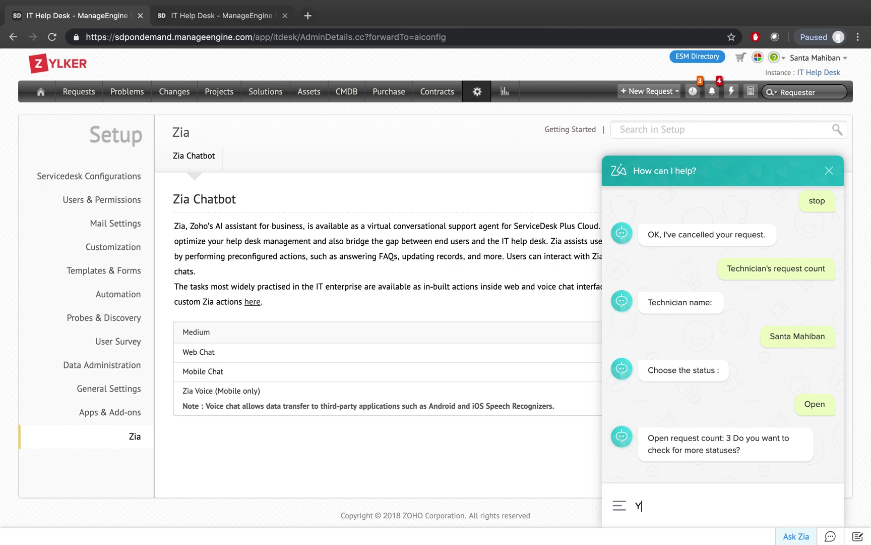
pyautogui.press('Return')
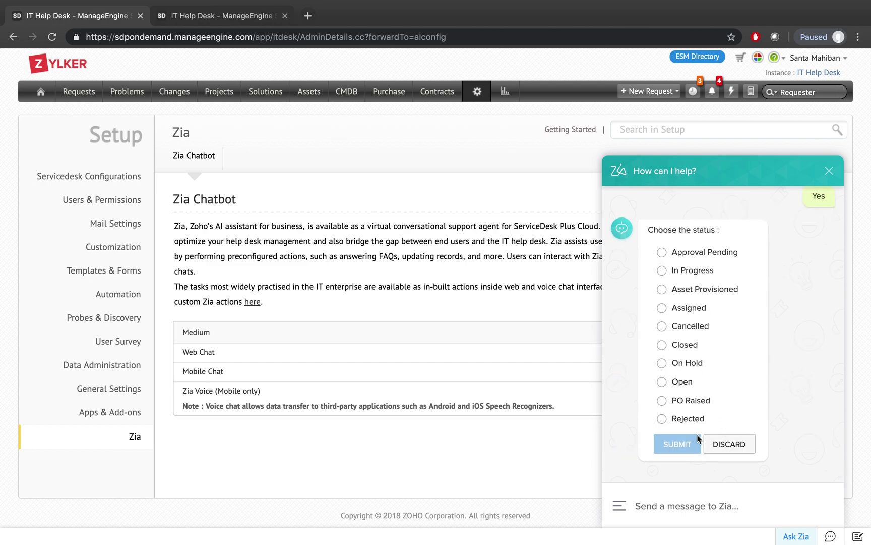
pyautogui.click(737, 446)
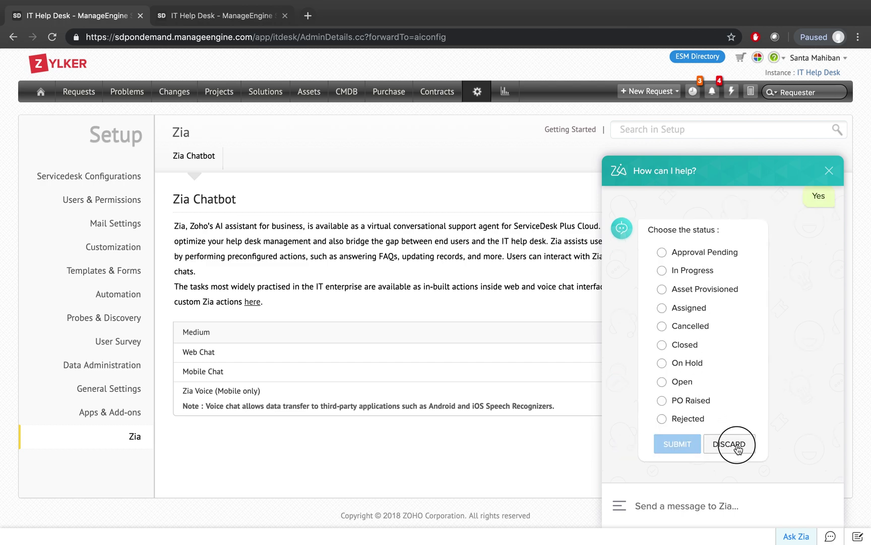
# Step: Close the Zia chat and follow the 'here' link for building custom Zia actions
pyautogui.click(619, 505)
pyautogui.scroll(-1, 686, 373)
pyautogui.scroll(10, 686, 372)
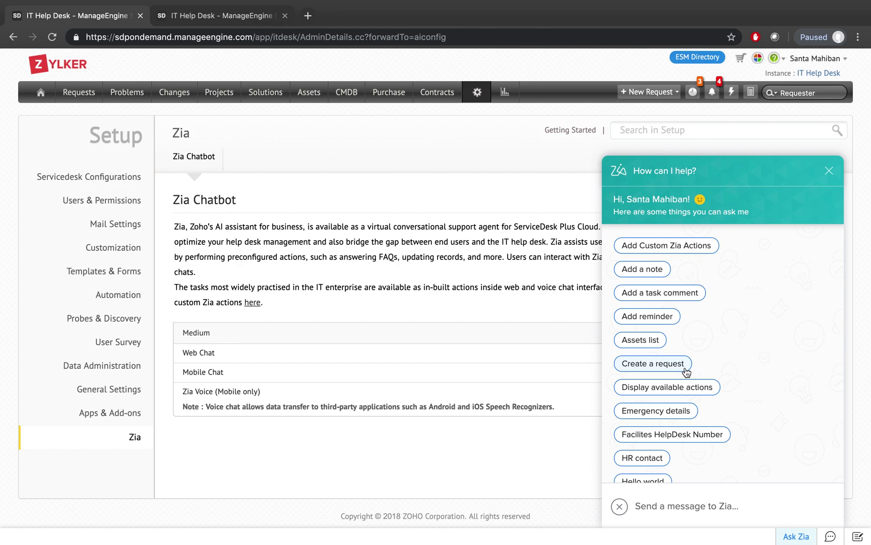
pyautogui.click(829, 170)
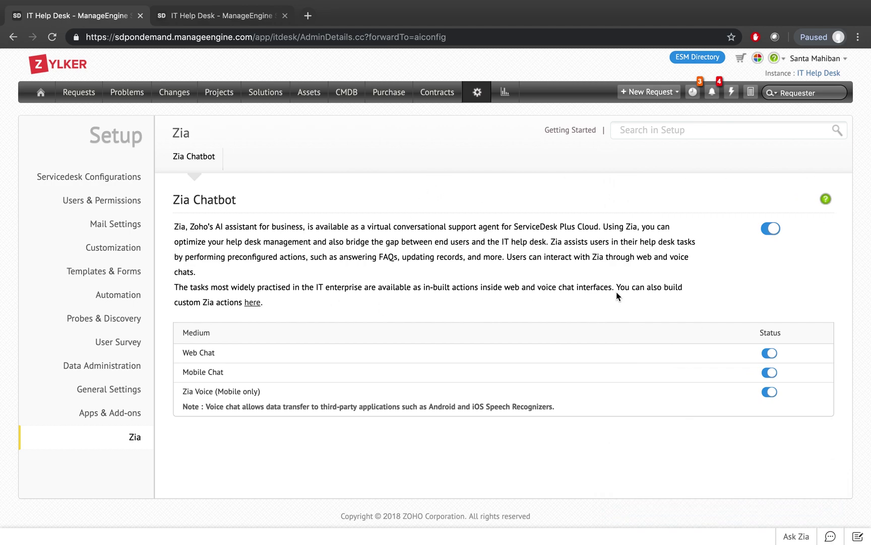
pyautogui.moveTo(617, 286); pyautogui.dragTo(666, 303)
pyautogui.click(307, 302)
pyautogui.click(252, 303)
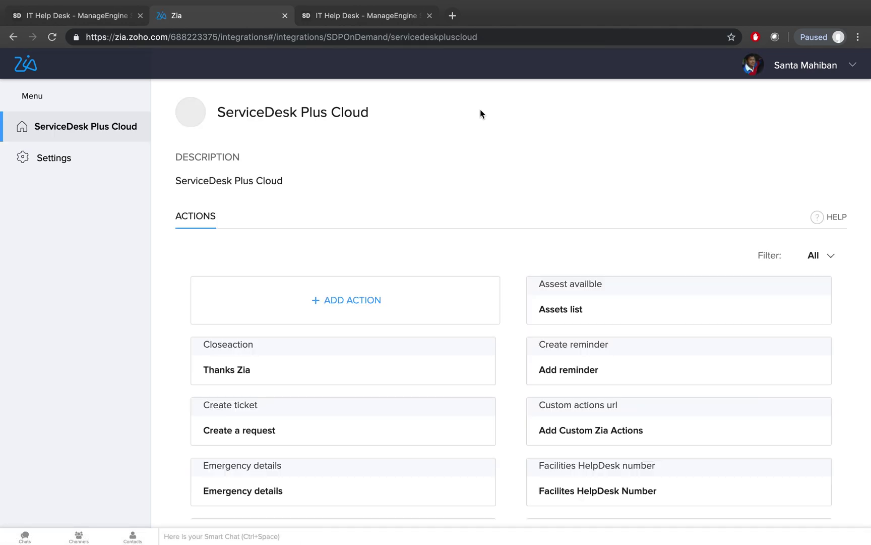
# Step: Filter the Zia actions list to Default and scroll through the default actions
pyautogui.scroll(-8, 454, 370)
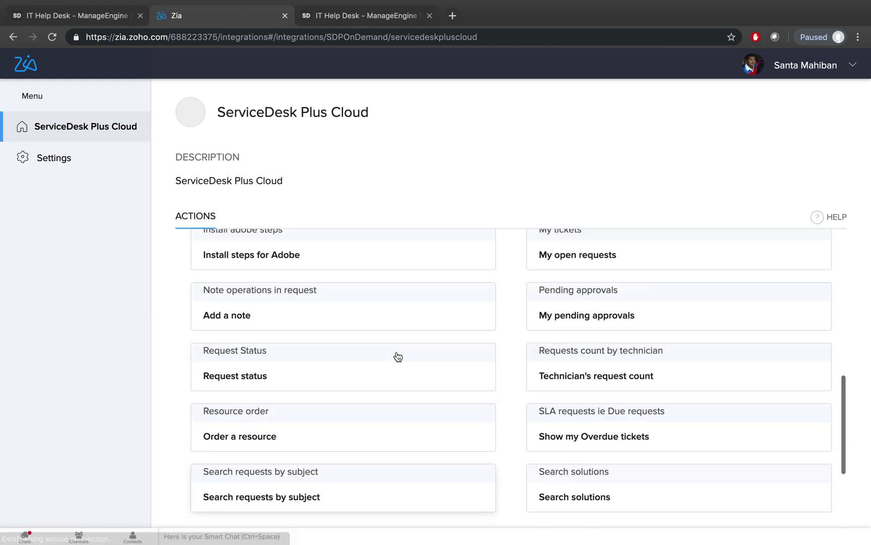
pyautogui.scroll(8, 403, 358)
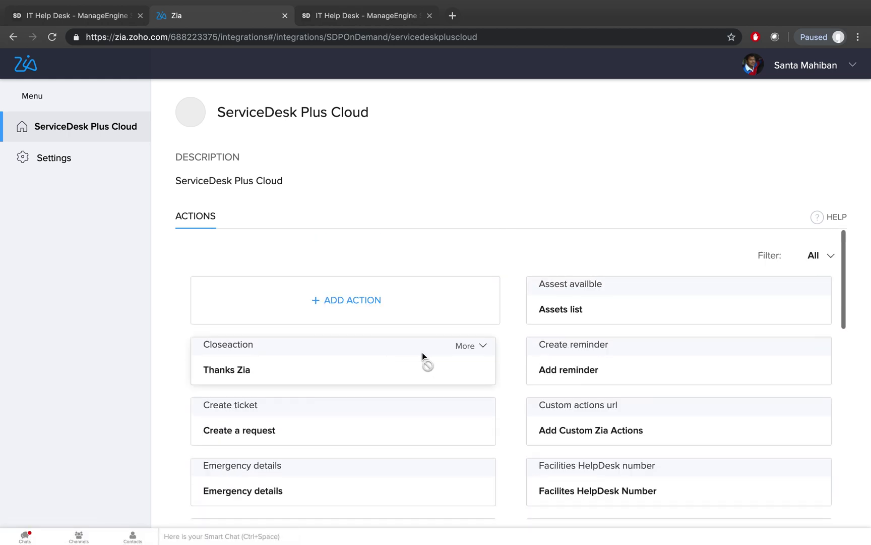
pyautogui.click(832, 257)
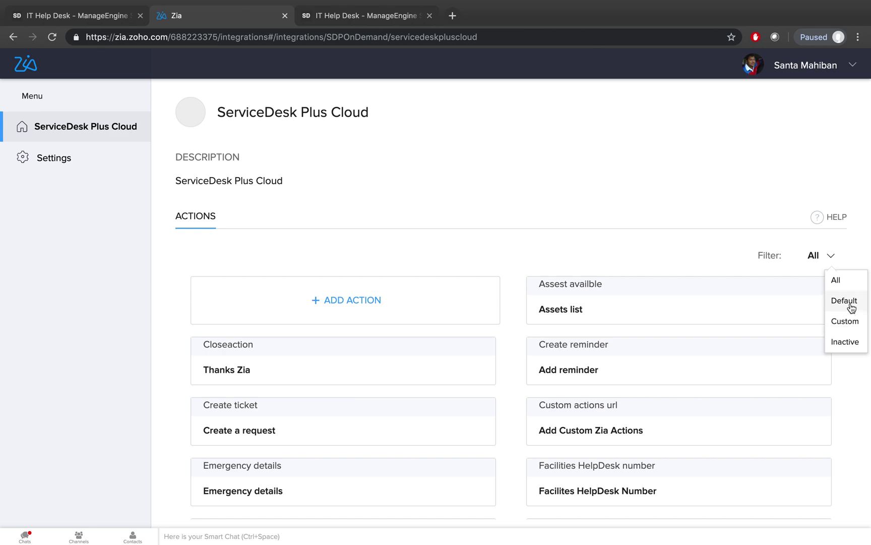
pyautogui.click(851, 303)
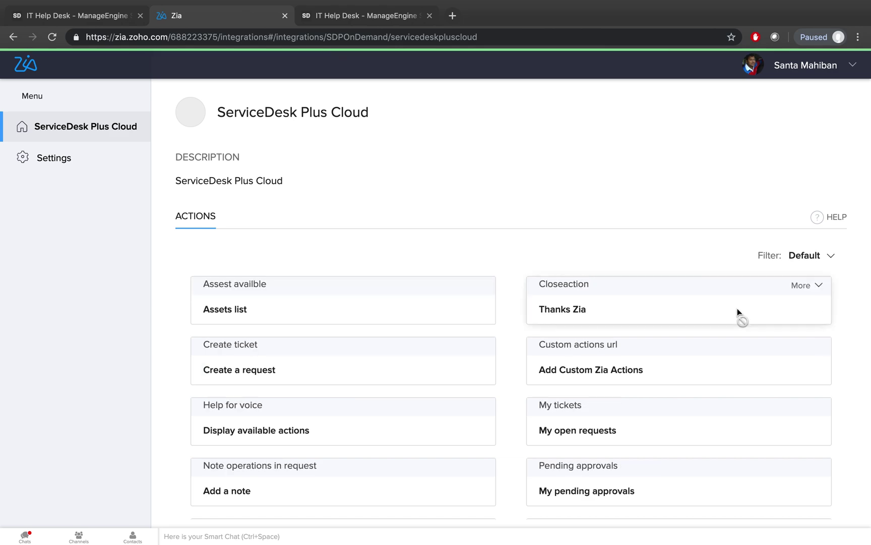
pyautogui.scroll(-5, 624, 405)
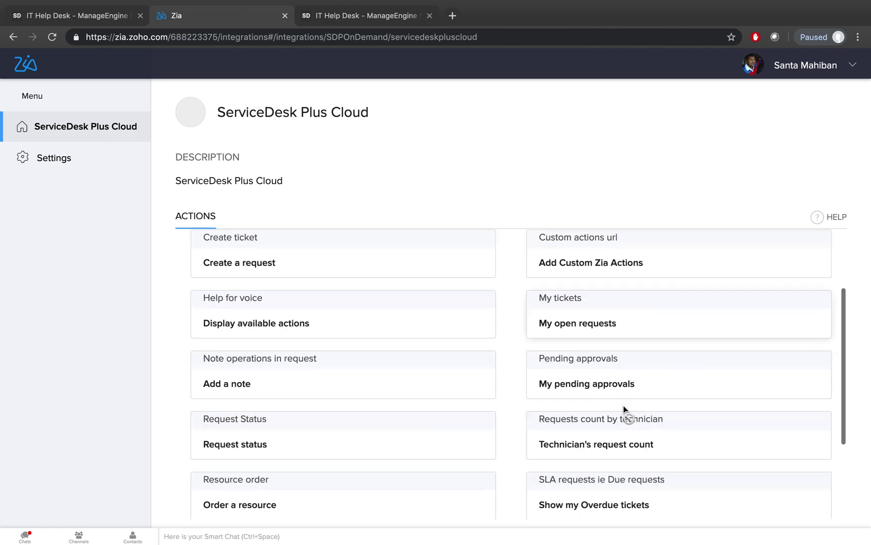
pyautogui.scroll(5, 623, 405)
pyautogui.scroll(-5, 624, 405)
pyautogui.scroll(5, 623, 404)
# Step: Switch the actions filter to Custom to list Add reminder, Emergency details and HR contact
pyautogui.click(812, 256)
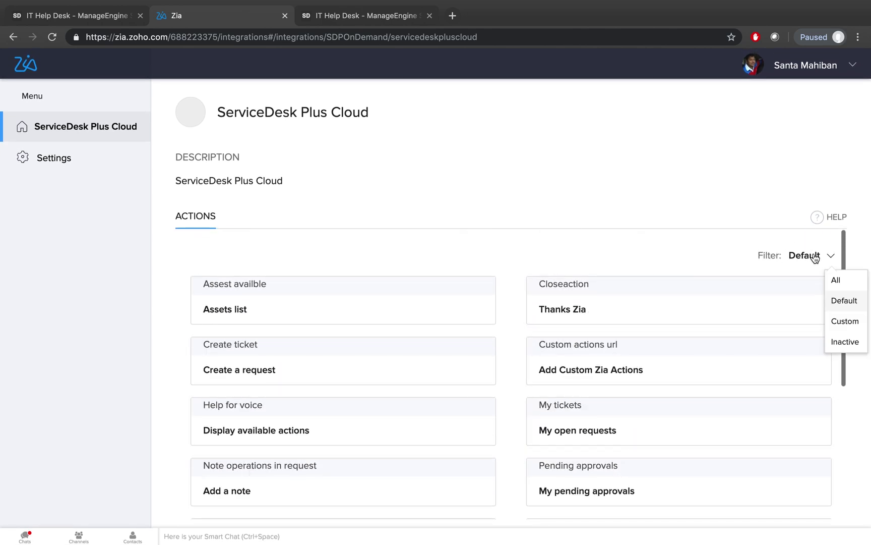
pyautogui.click(843, 326)
pyautogui.scroll(-1, 463, 297)
pyautogui.scroll(1, 468, 299)
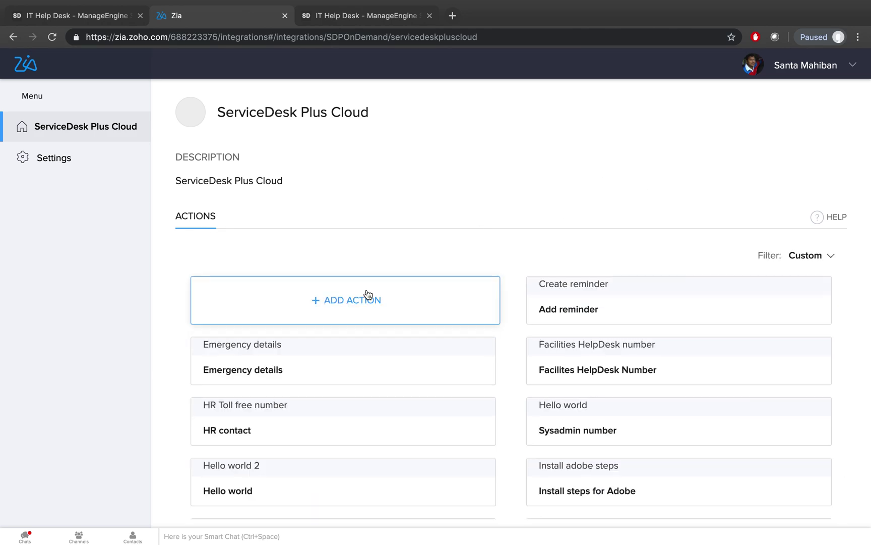
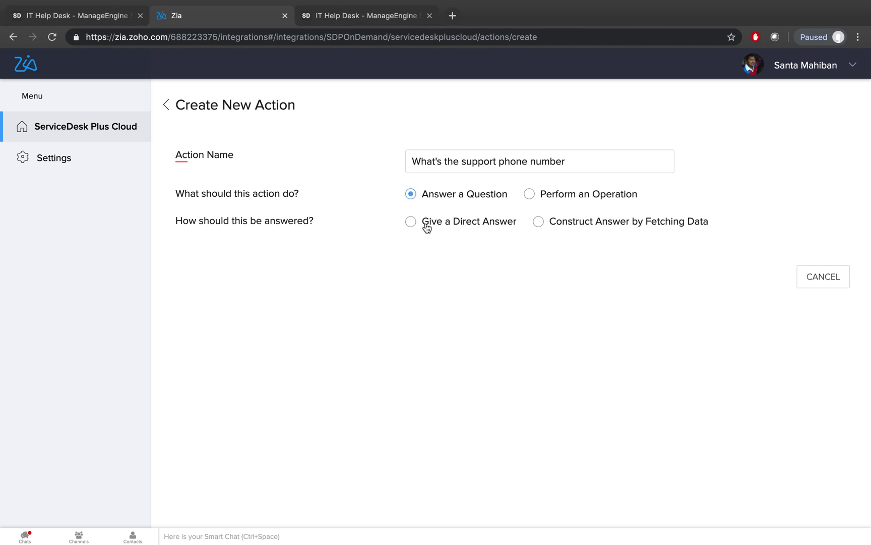
# Step: Make the action directly answer 'Support number' with the support phone number, digits only
pyautogui.click(457, 227)
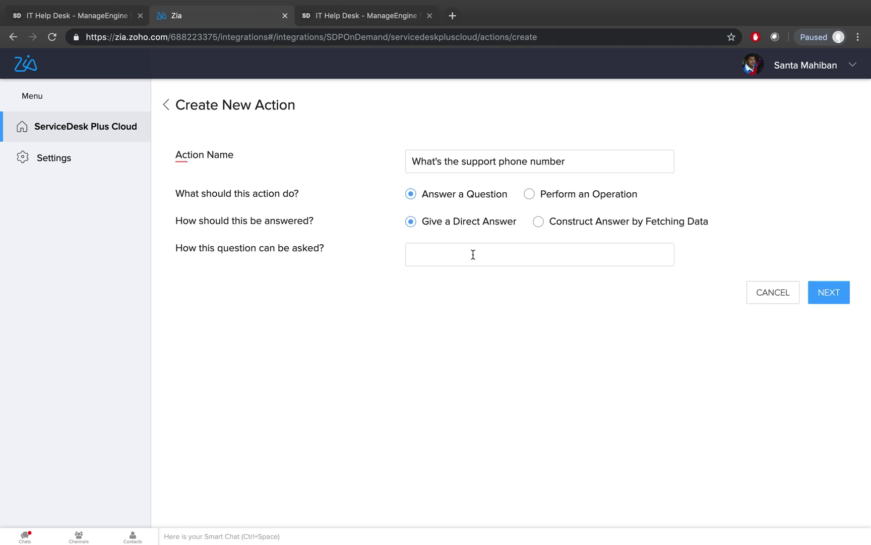
pyautogui.write('Support . nu')
pyautogui.press('BackSpace')
pyautogui.write('number')
pyautogui.click(809, 297)
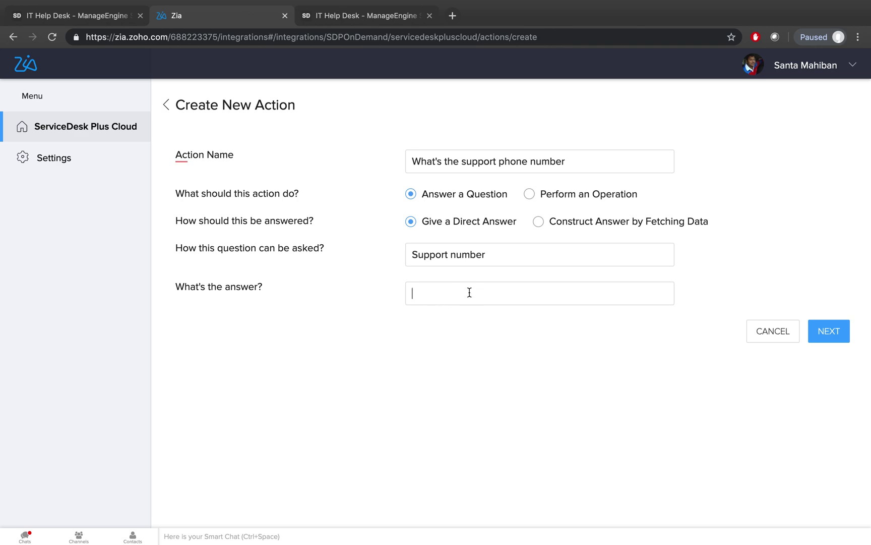
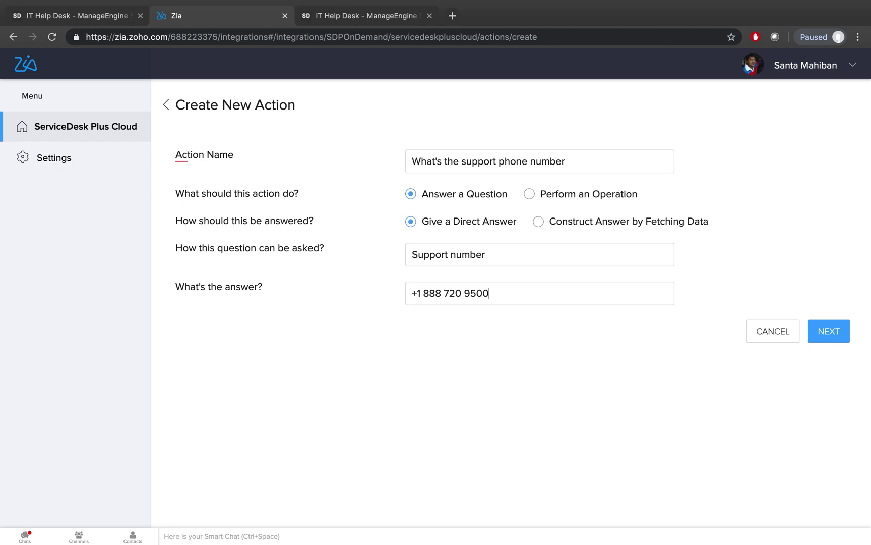
pyautogui.click(826, 332)
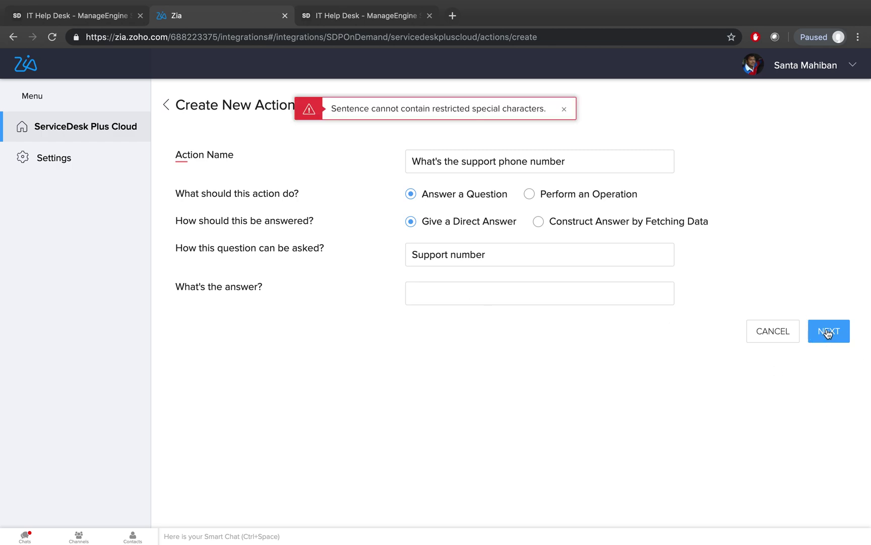
pyautogui.write('188')
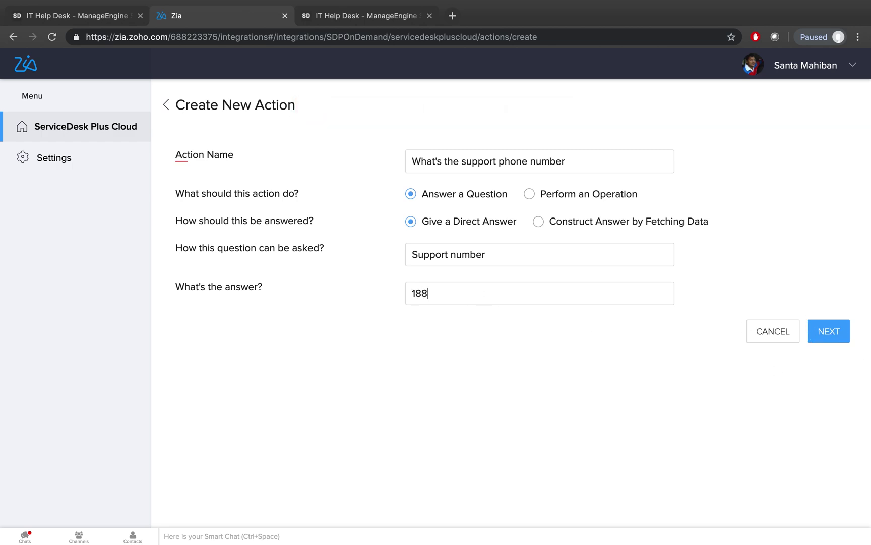
pyautogui.press('BackSpace')
pyautogui.click(824, 329)
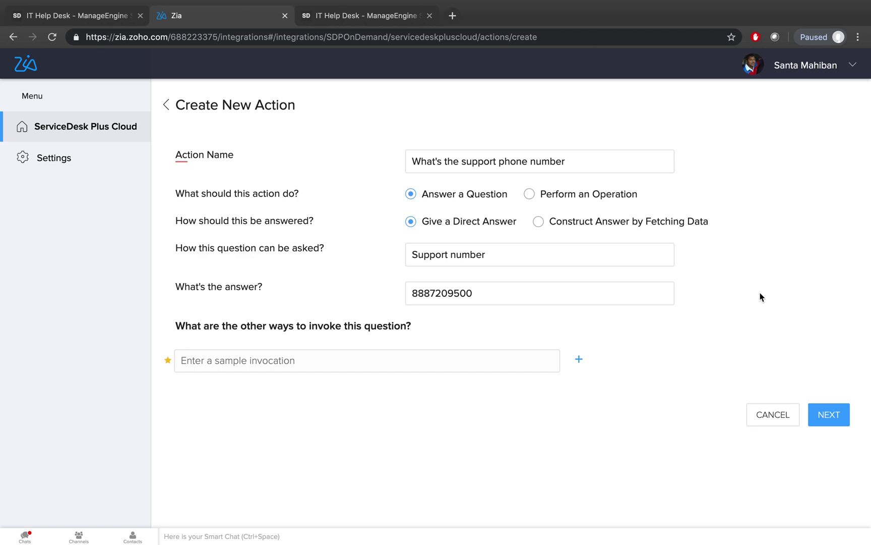
# Step: Add sample invocations 'IT team number' and 'IT team contact'
pyautogui.click(316, 371)
pyautogui.write('IT tea')
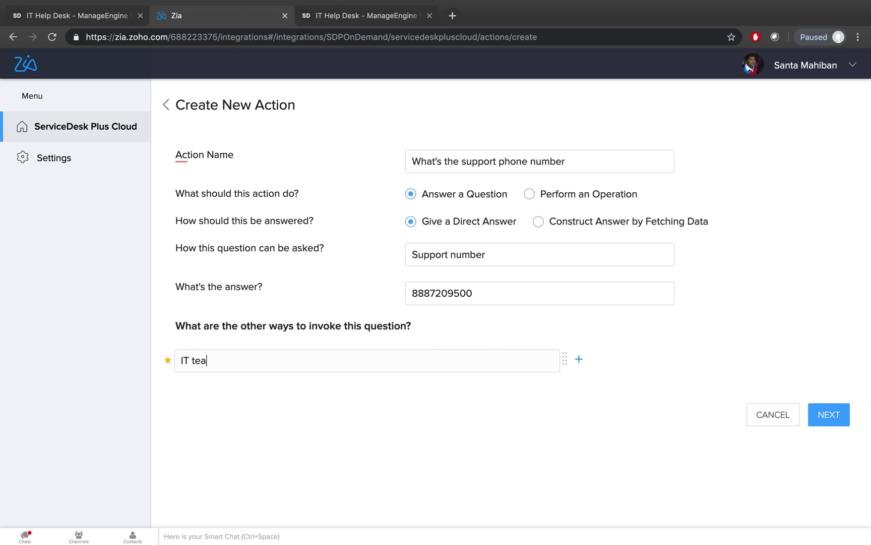
pyautogui.write('m number')
pyautogui.click(581, 360)
pyautogui.write('I')
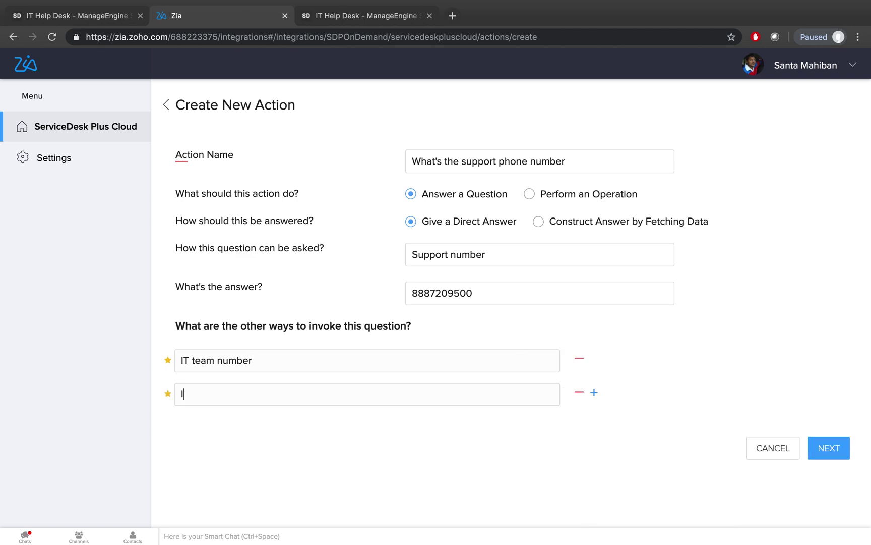
pyautogui.write('T team contact')
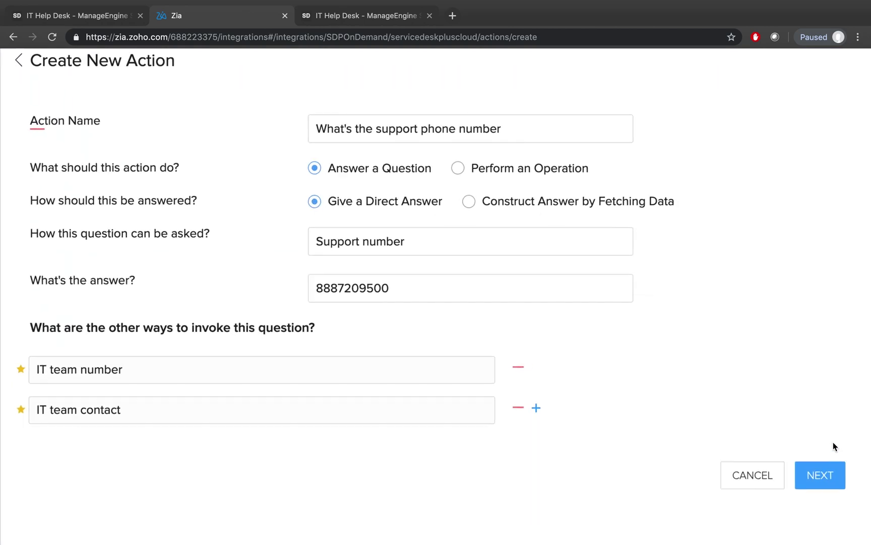
# Step: Limit the action's access to Zoho registered users
pyautogui.click(829, 448)
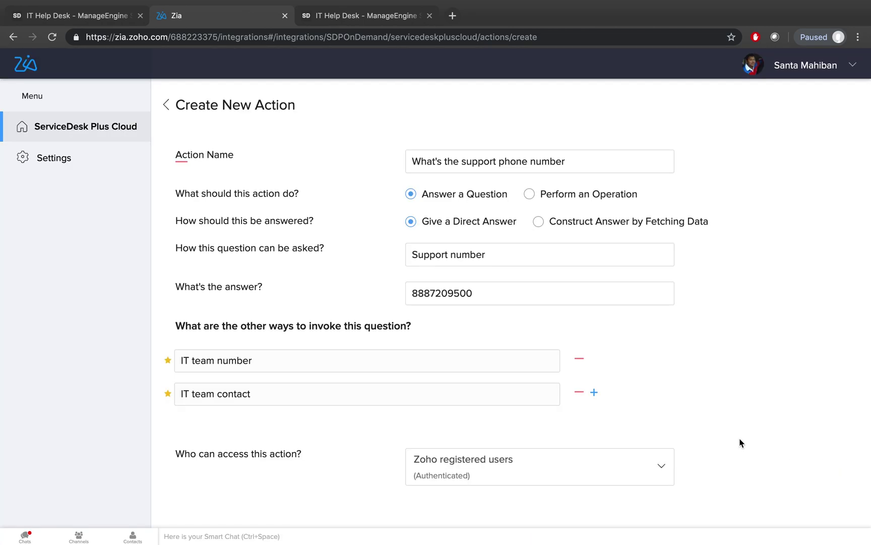
pyautogui.scroll(-1, 674, 499)
pyautogui.scroll(-2, 708, 460)
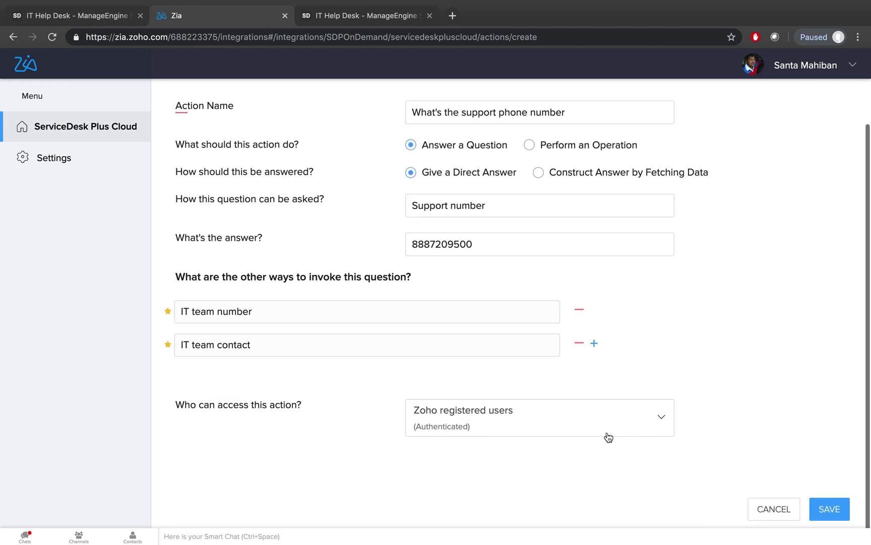
pyautogui.click(647, 417)
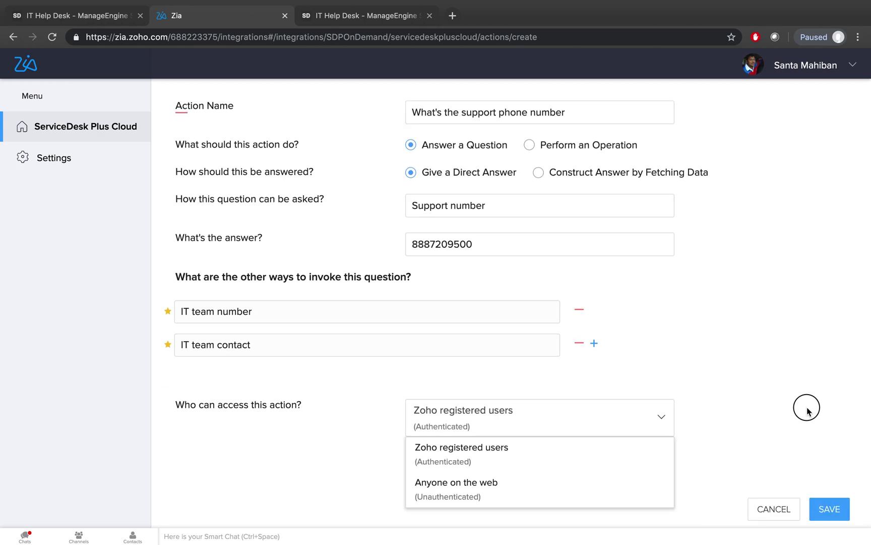
pyautogui.click(836, 509)
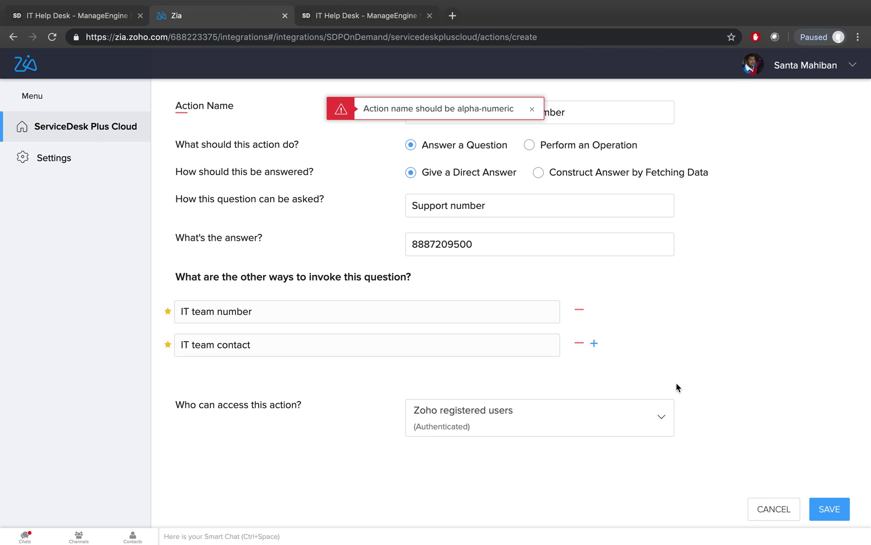
pyautogui.scroll(2, 677, 385)
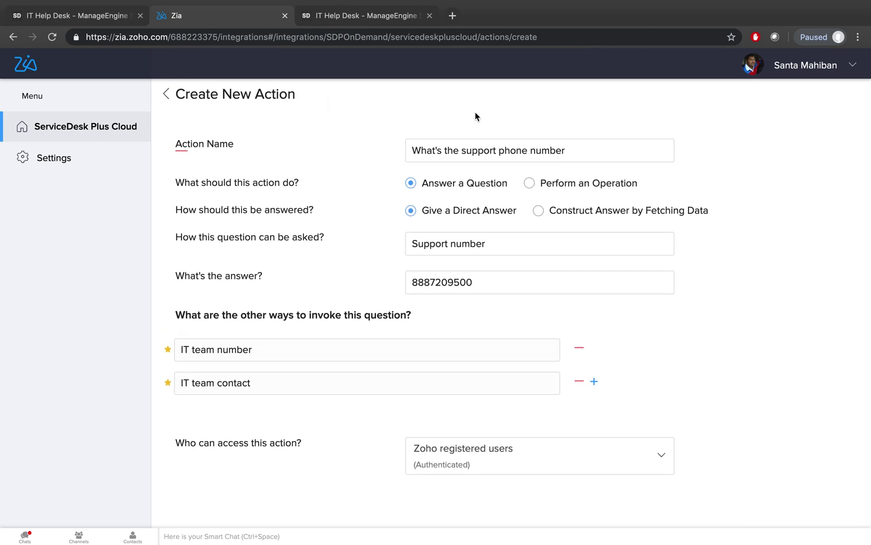
pyautogui.click(550, 453)
pyautogui.click(707, 365)
# Step: Rename the action to 'Support phone number' and save it
pyautogui.moveTo(466, 151); pyautogui.dragTo(371, 149)
pyautogui.write('S')
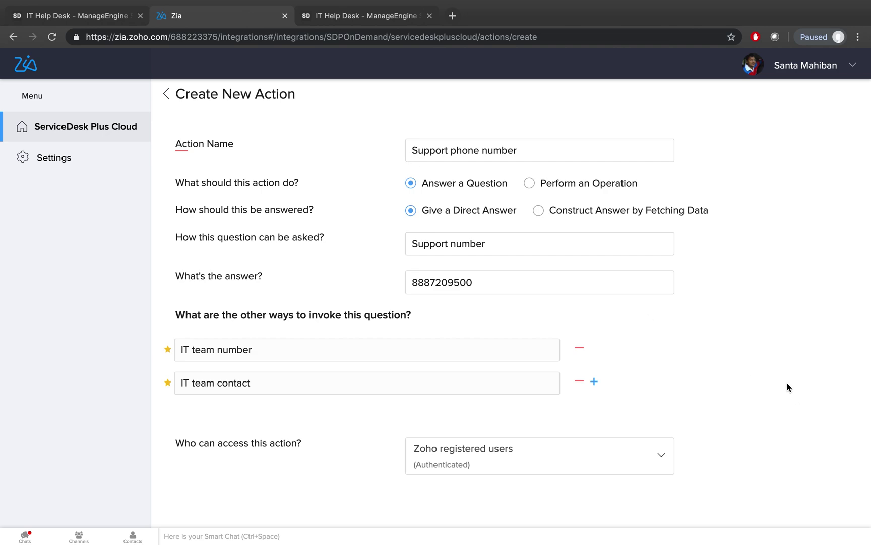
pyautogui.scroll(-2, 785, 388)
pyautogui.click(831, 510)
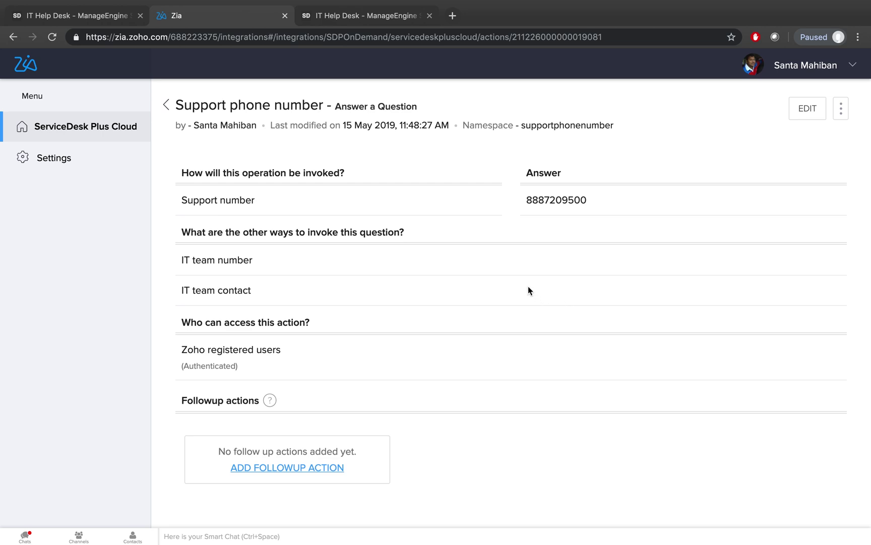
# Step: Start a new ServiceDesk Plus Cloud action named 'Fetch data' that performs an operation
pyautogui.click(166, 104)
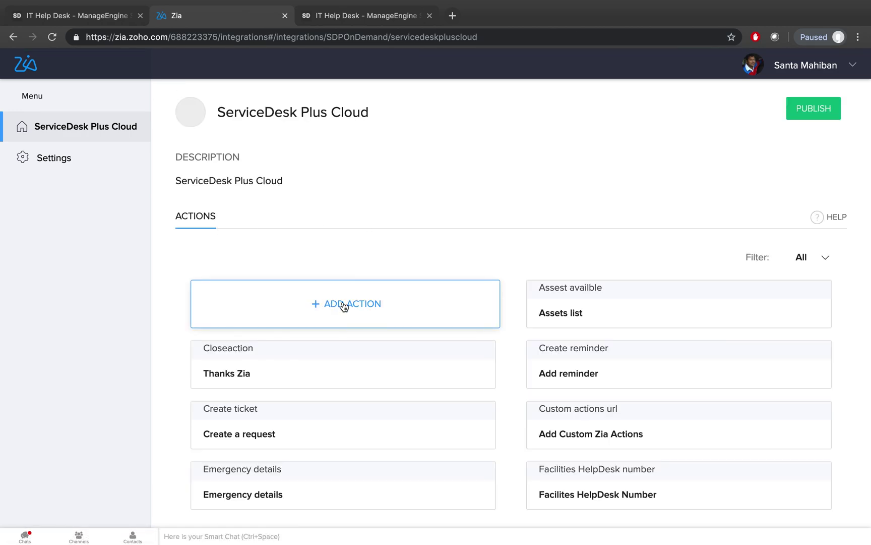
pyautogui.click(346, 304)
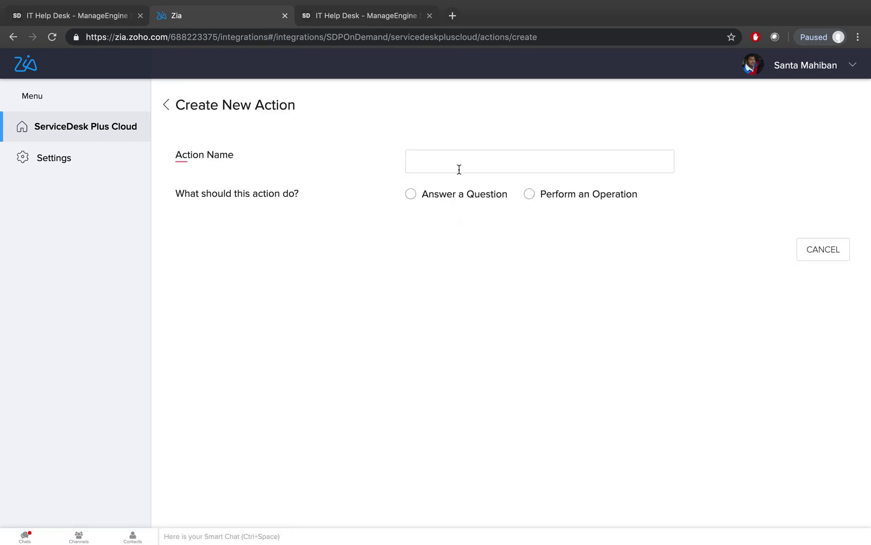
pyautogui.write('Fetch data')
pyautogui.click(574, 196)
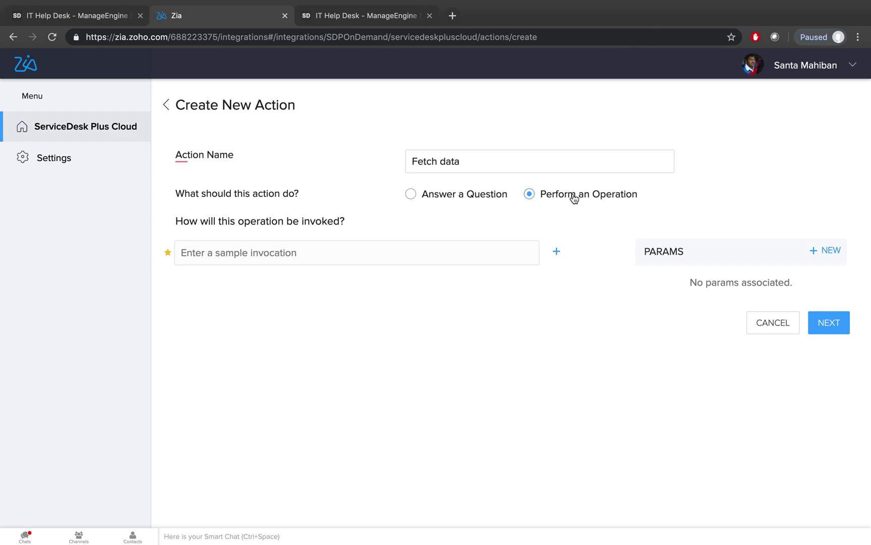
# Step: Open the New Param form from the sample invocation field, then cancel it
pyautogui.click(501, 252)
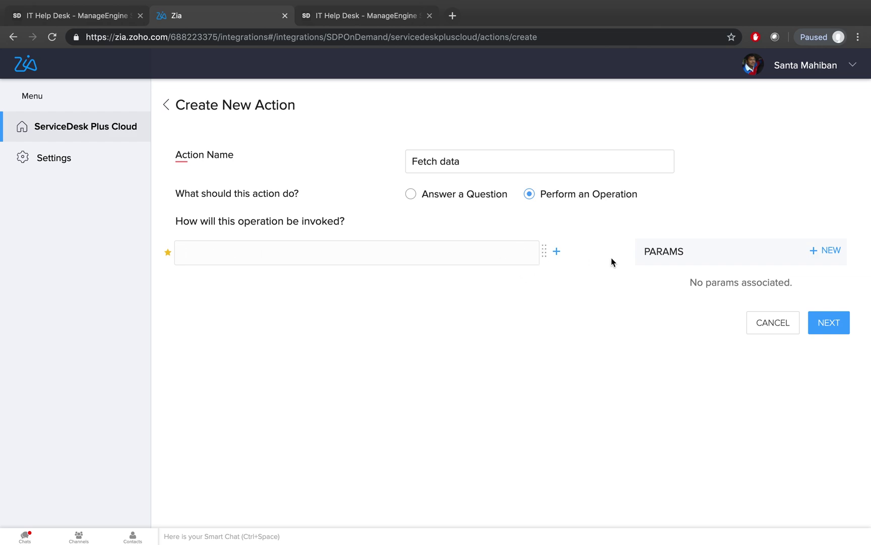
pyautogui.click(830, 251)
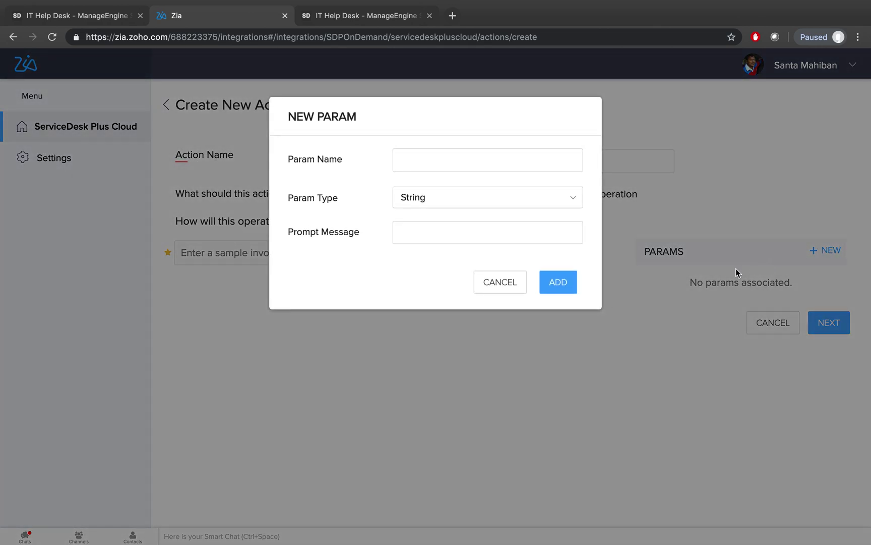
pyautogui.click(743, 266)
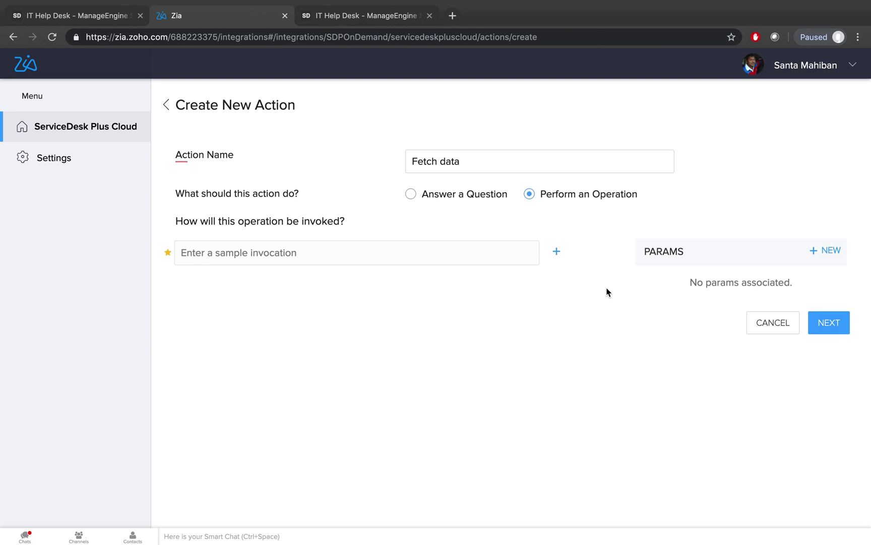
# Step: Switch 'Fetch data' to Answer a Question with Construct Answer by Fetching Data
pyautogui.click(486, 195)
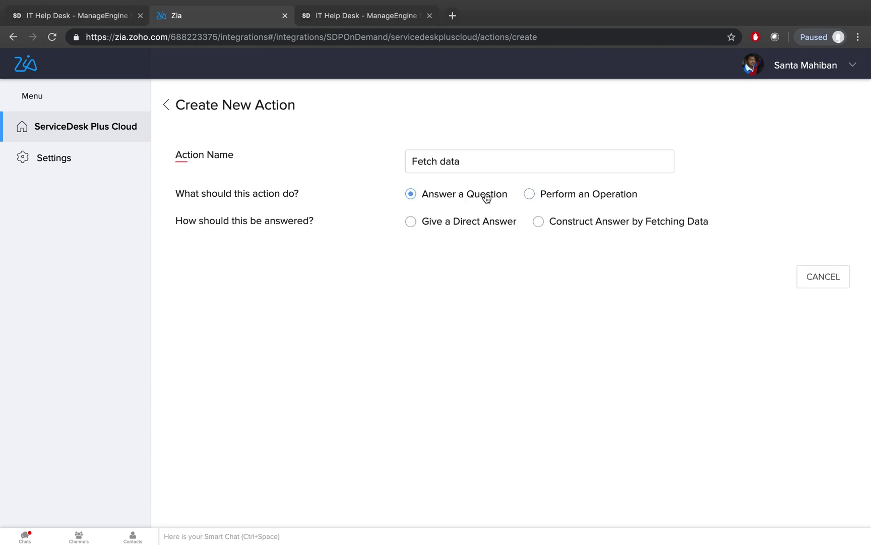
pyautogui.click(599, 226)
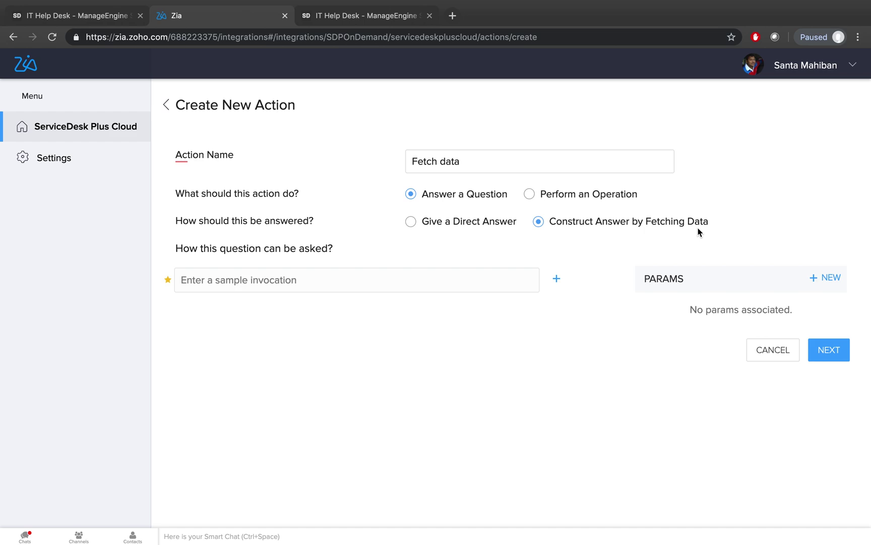
# Step: Load the ServiceDesk Plus Cloud help site in the IT Help Desk tab
pyautogui.click(363, 16)
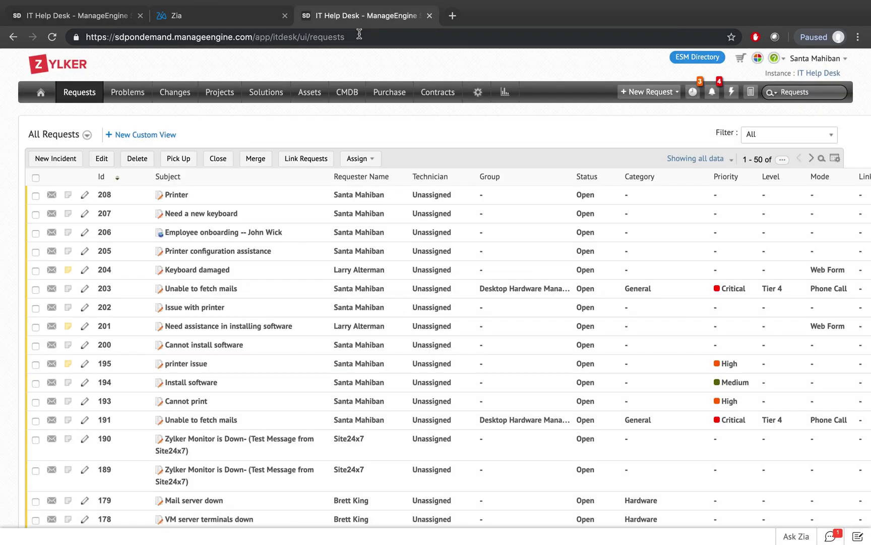
pyautogui.click(359, 34)
pyautogui.write('help')
pyautogui.press('Return')
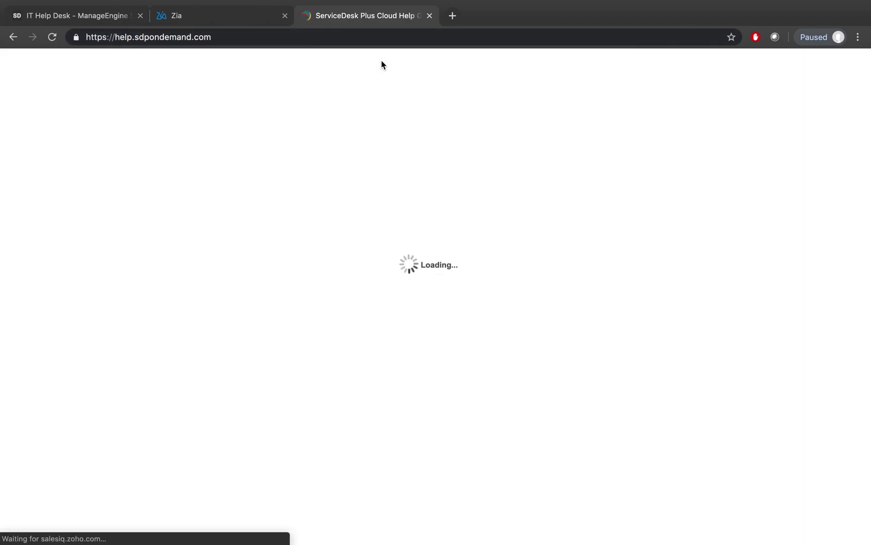
# Step: Expand Zia for ServiceDesk Plus Cloud in the help contents and open Zia Actions
pyautogui.scroll(-3, 86, 407)
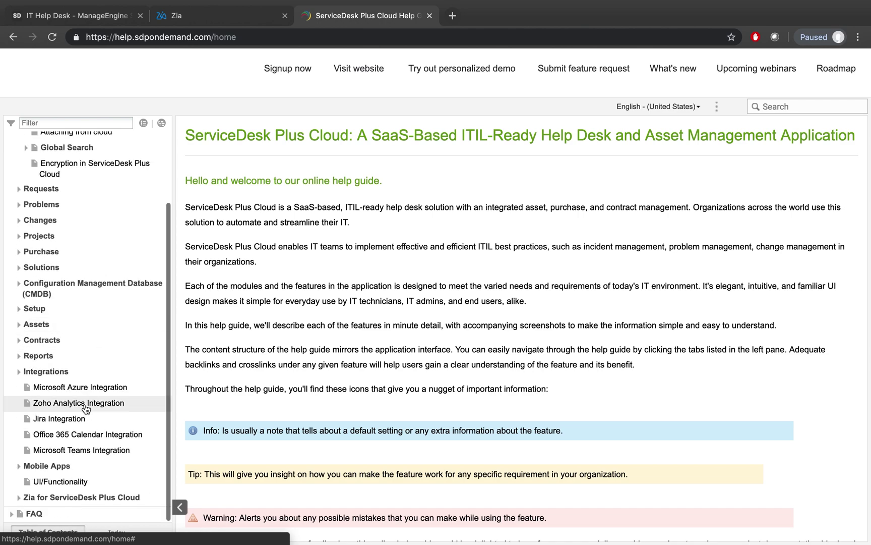
pyautogui.click(56, 495)
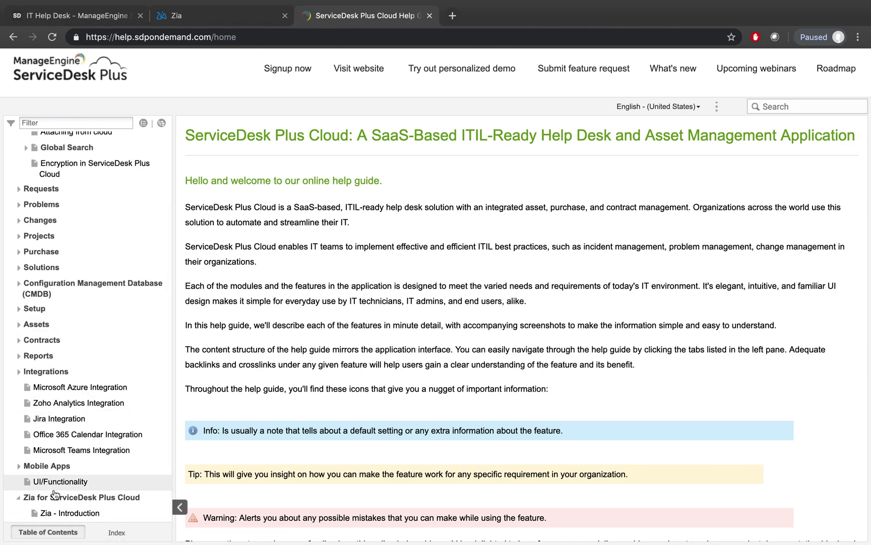
pyautogui.scroll(-3, 97, 240)
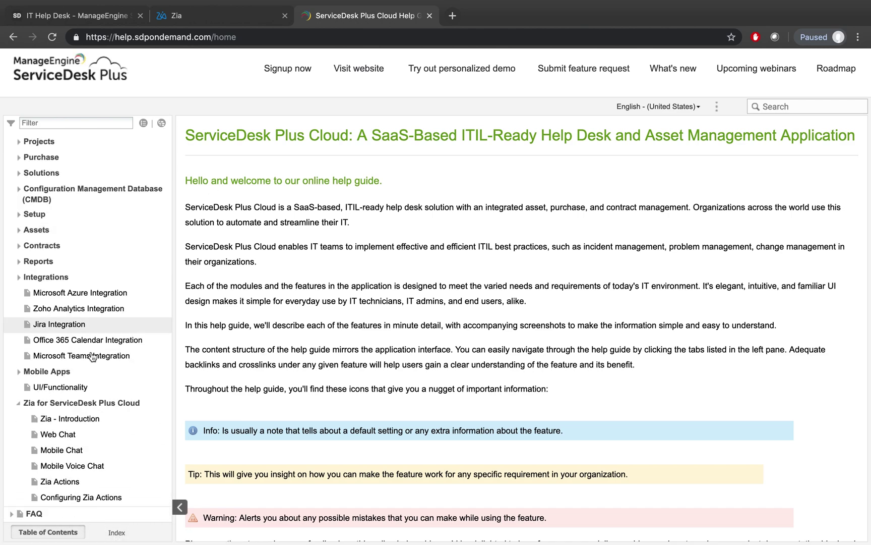
pyautogui.click(72, 480)
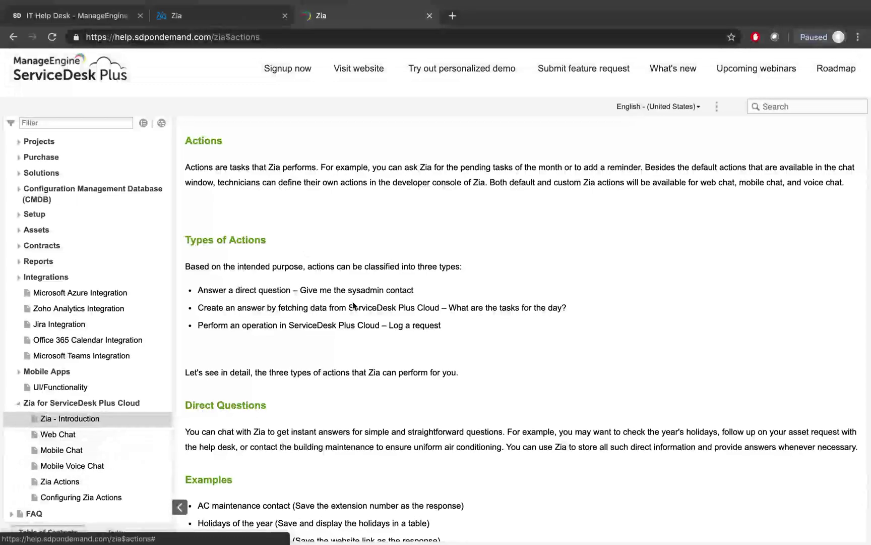
pyautogui.scroll(-3, 353, 305)
pyautogui.scroll(-3, 331, 315)
pyautogui.scroll(-3, 330, 316)
pyautogui.scroll(-2, 331, 316)
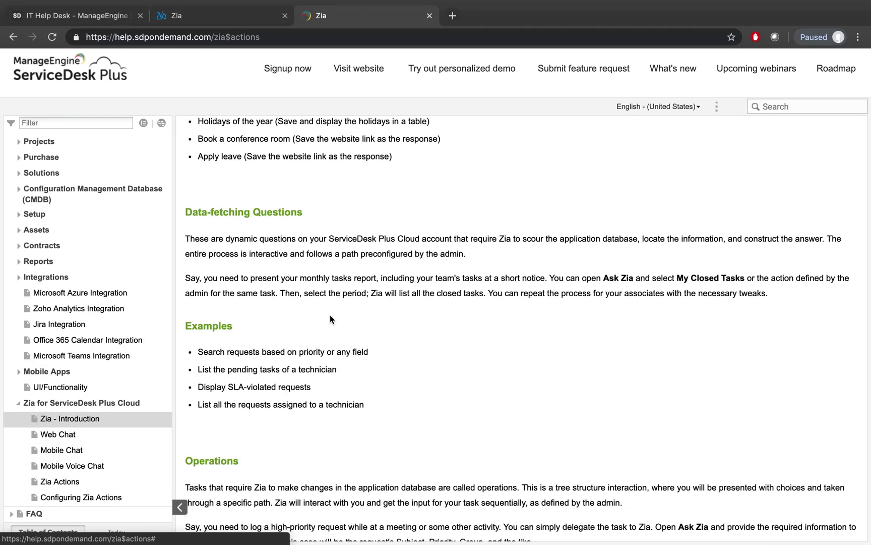
# Step: Open Configuring Zia Actions and read down to sample scripts like 'Action 2: Add Reminder'
pyautogui.click(149, 498)
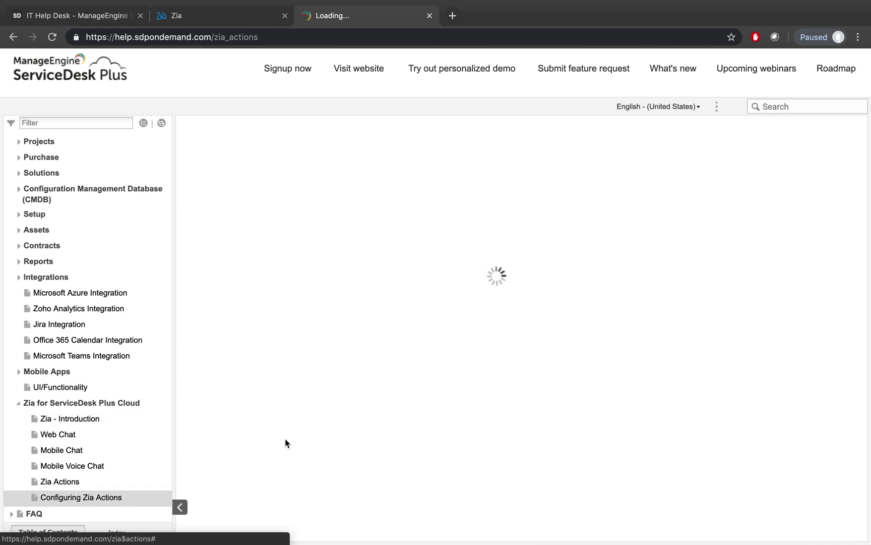
pyautogui.scroll(-3, 347, 370)
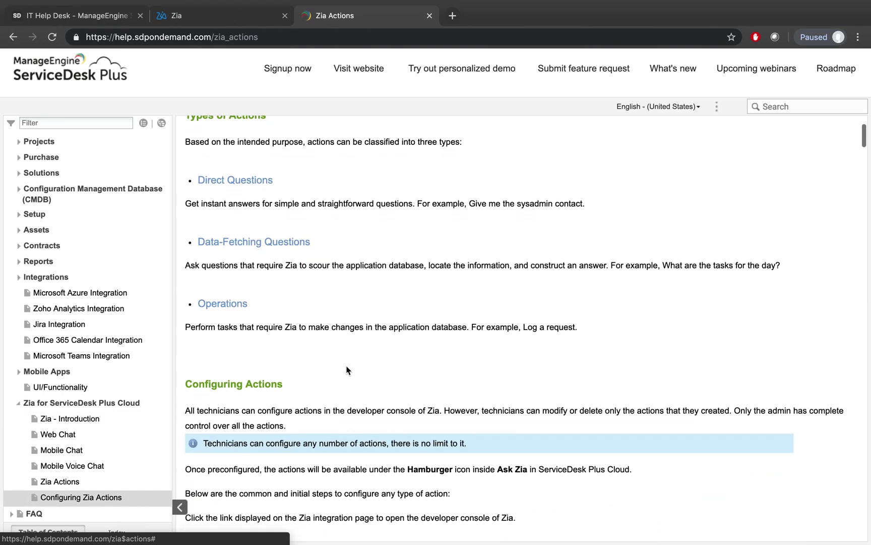
pyautogui.scroll(-15, 347, 370)
pyautogui.scroll(-15, 340, 378)
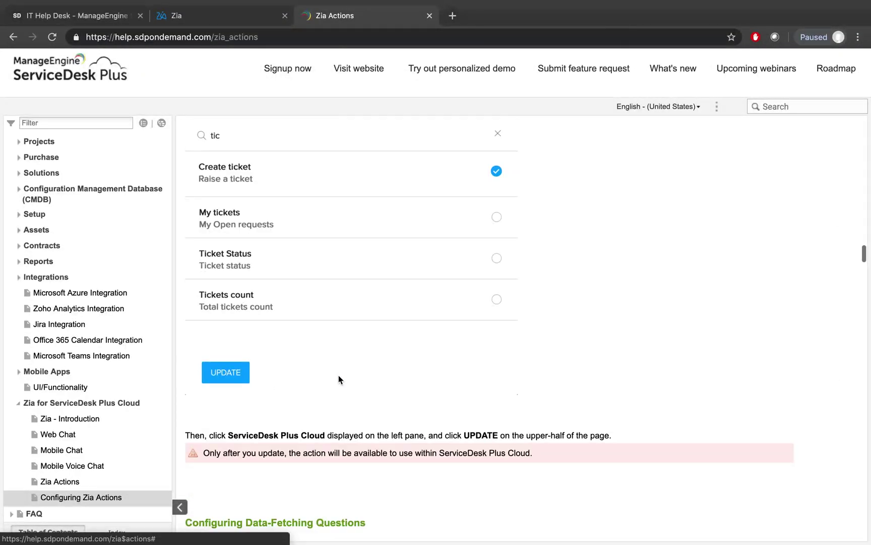
pyautogui.scroll(-20, 340, 380)
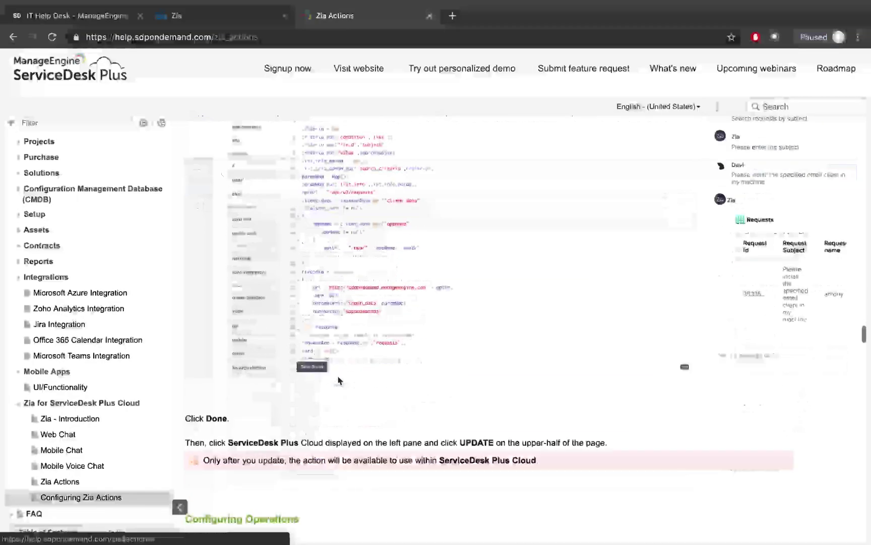
pyautogui.scroll(-20, 339, 380)
pyautogui.scroll(-15, 338, 376)
pyautogui.scroll(2, 338, 376)
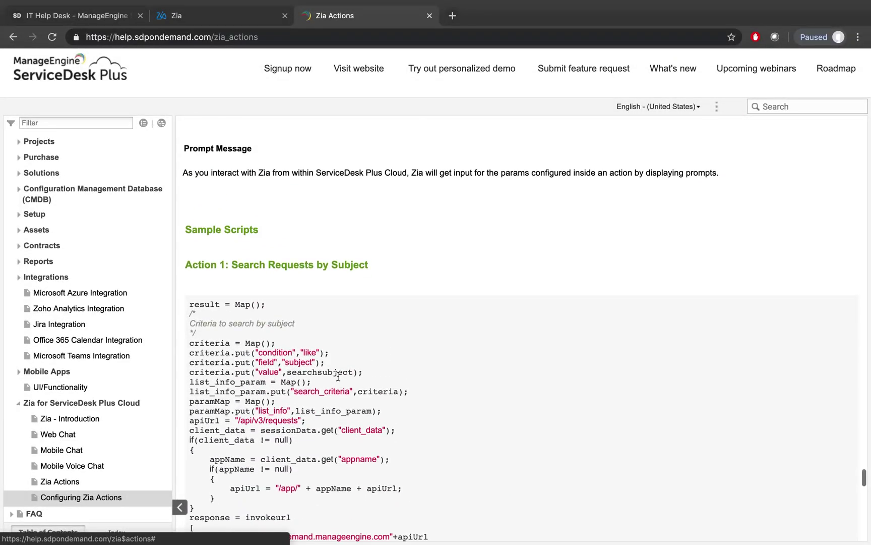
pyautogui.scroll(-5, 338, 376)
pyautogui.scroll(-10, 338, 375)
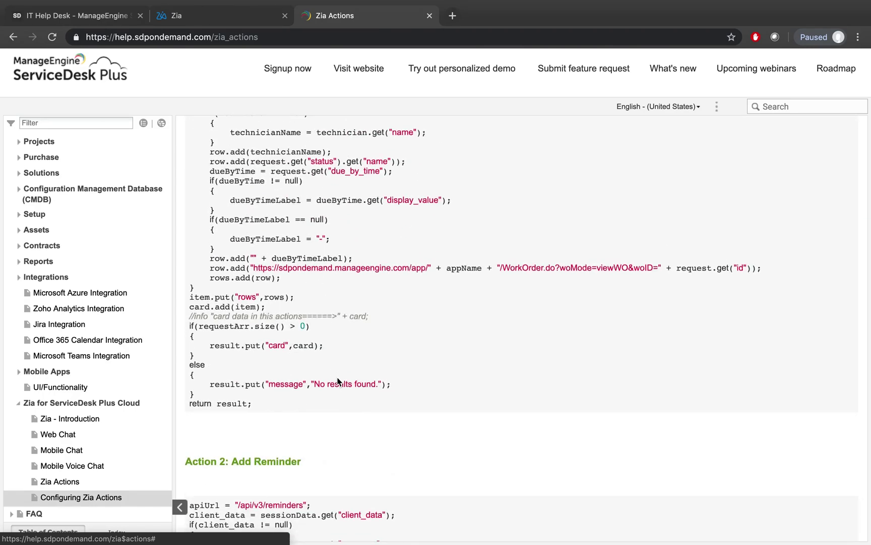
# Step: Review the guide further up, then return to the Zia Chatbot setup tab
pyautogui.scroll(6, 337, 381)
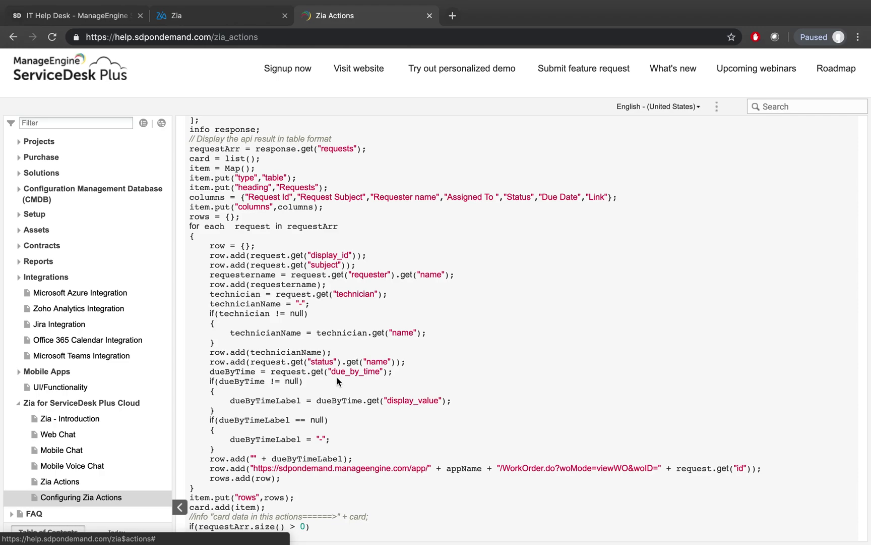
pyautogui.scroll(4, 336, 379)
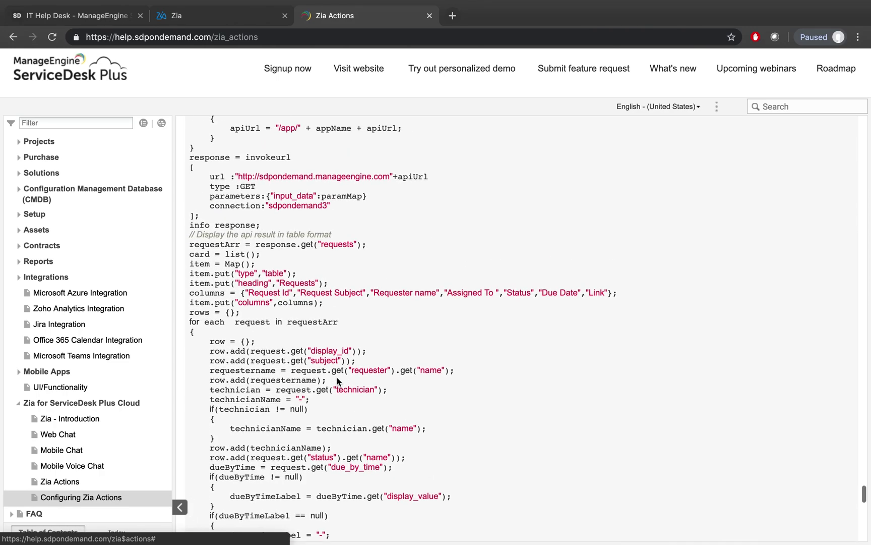
pyautogui.scroll(4, 337, 378)
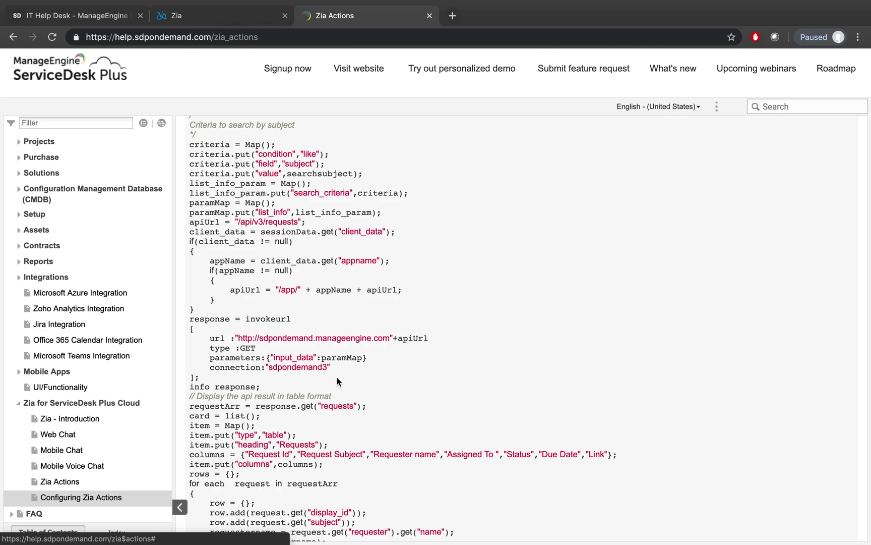
pyautogui.scroll(-15, 337, 377)
pyautogui.scroll(1, 333, 375)
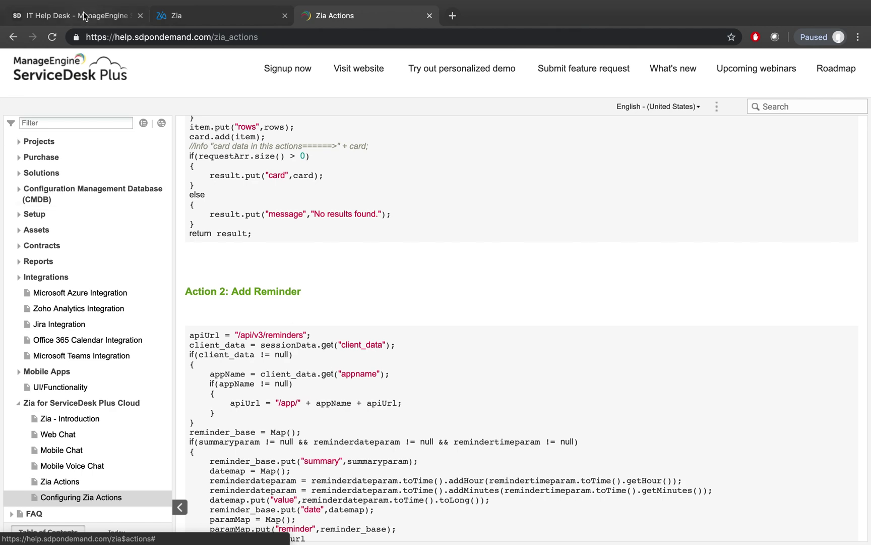
pyautogui.hotkey('ctrl', 'shift', 'Tab')
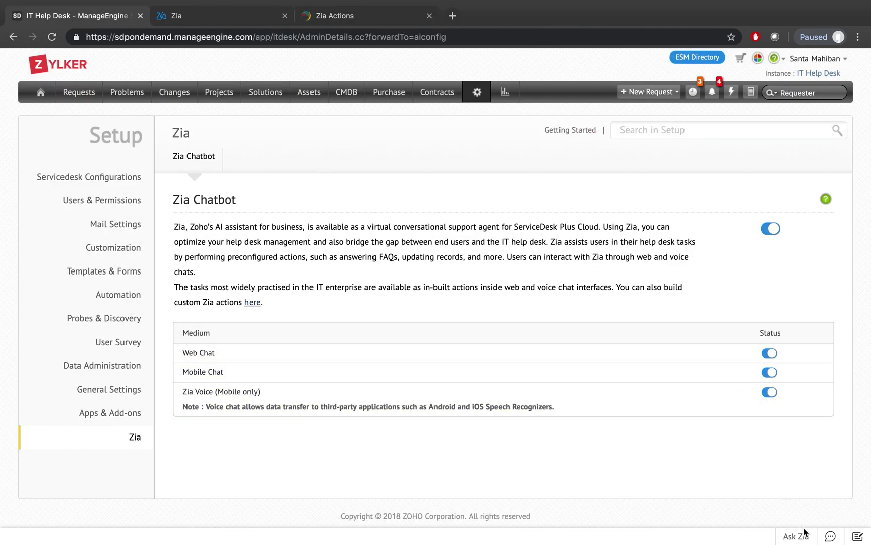
# Step: Discard the unfinished Create New Action form and publish the ServiceDesk Plus Cloud actions
pyautogui.click(202, 19)
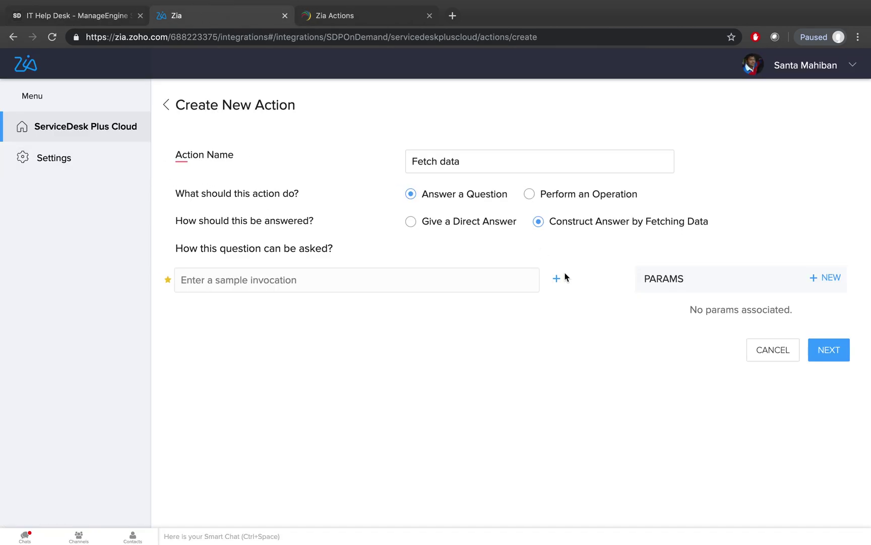
pyautogui.click(772, 353)
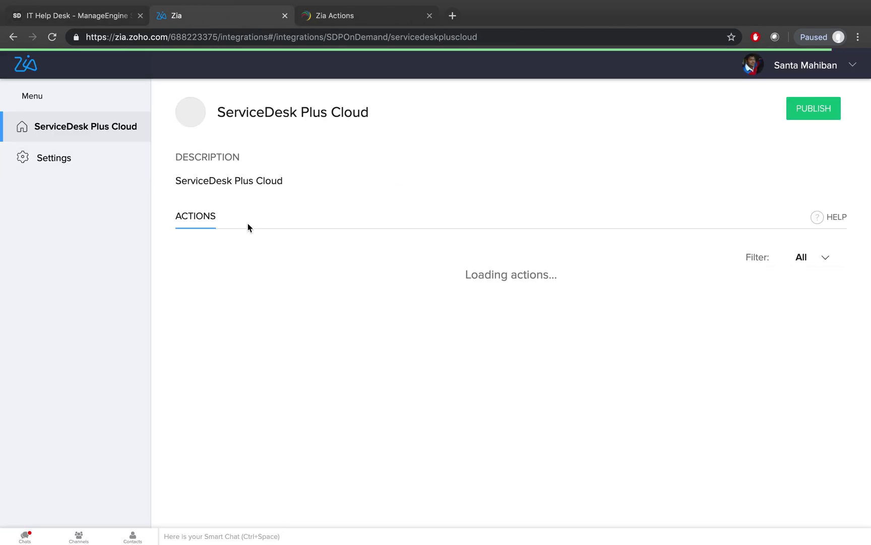
pyautogui.click(815, 112)
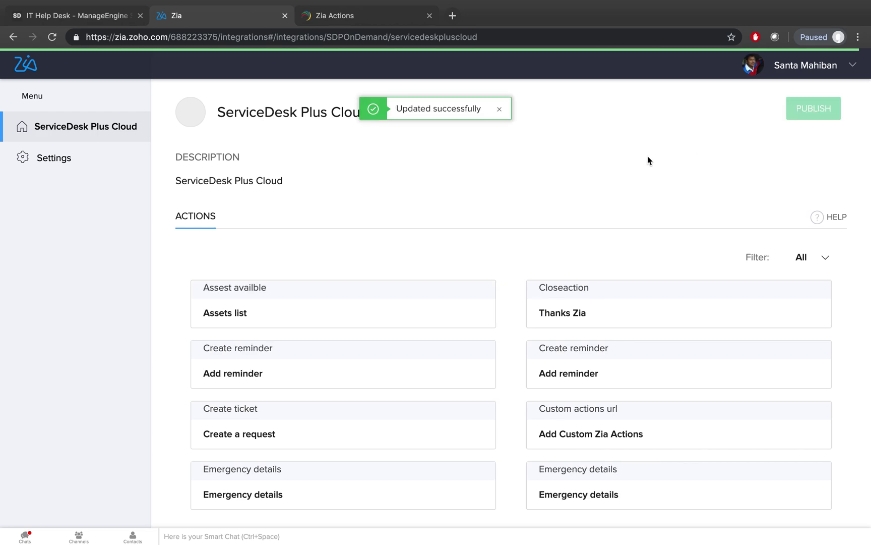
# Step: Open Ask Zia on the IT Help Desk page and ask 'IT support contact'
pyautogui.click(82, 20)
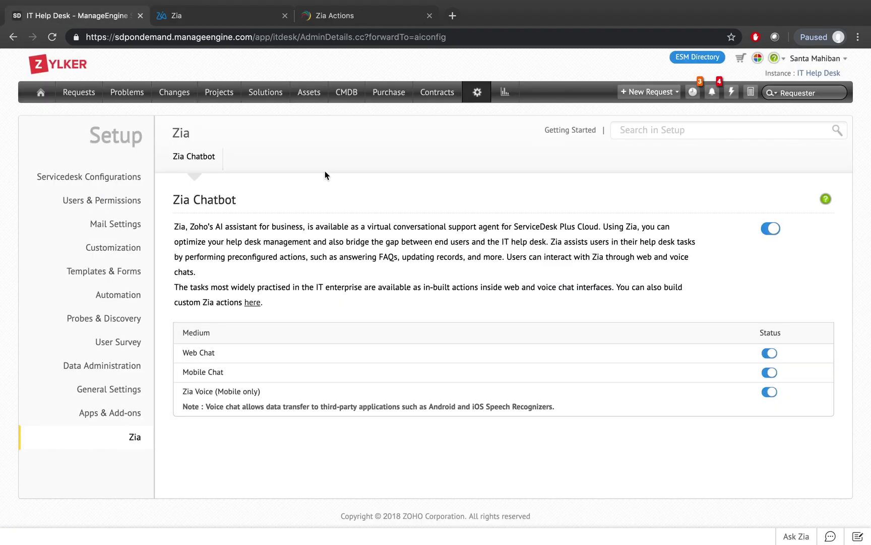
pyautogui.click(790, 535)
pyautogui.write('IT support contact')
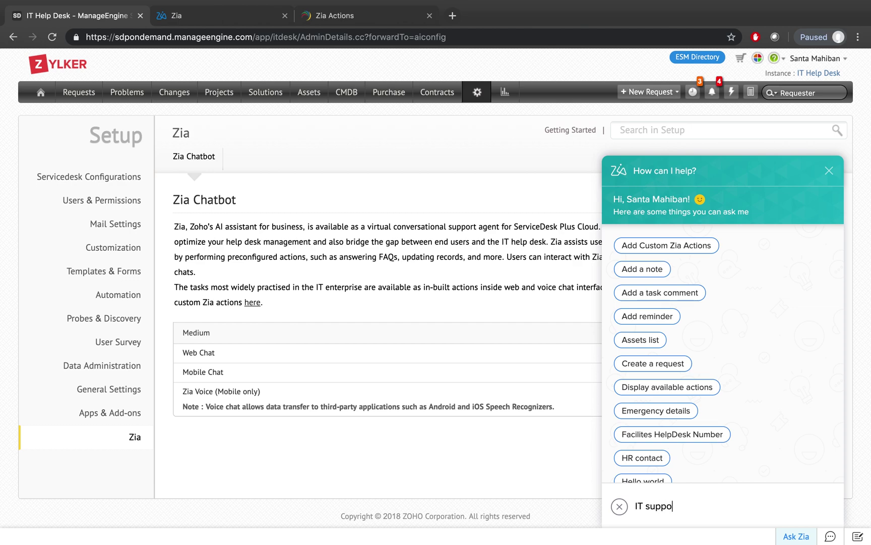
pyautogui.press('Return')
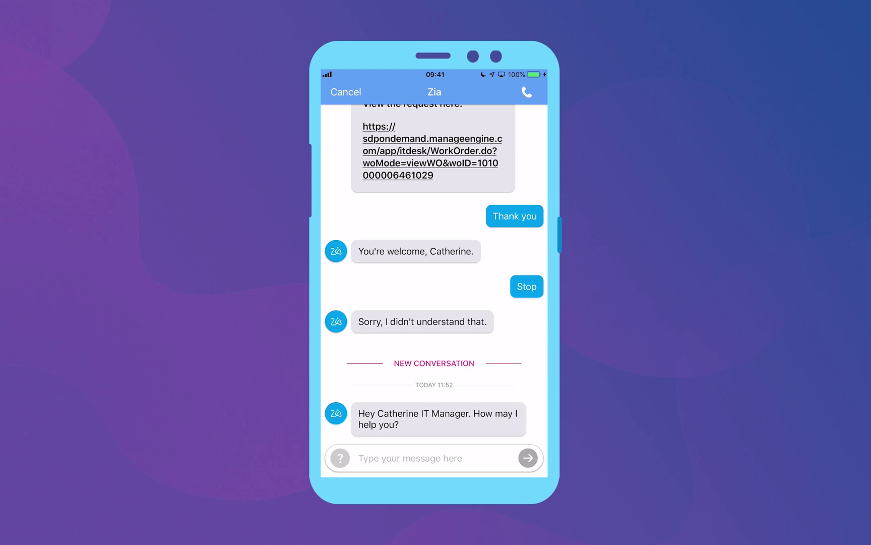
# Step: Send 'Create a request' to Zia in the mobile chat
pyautogui.click(358, 458)
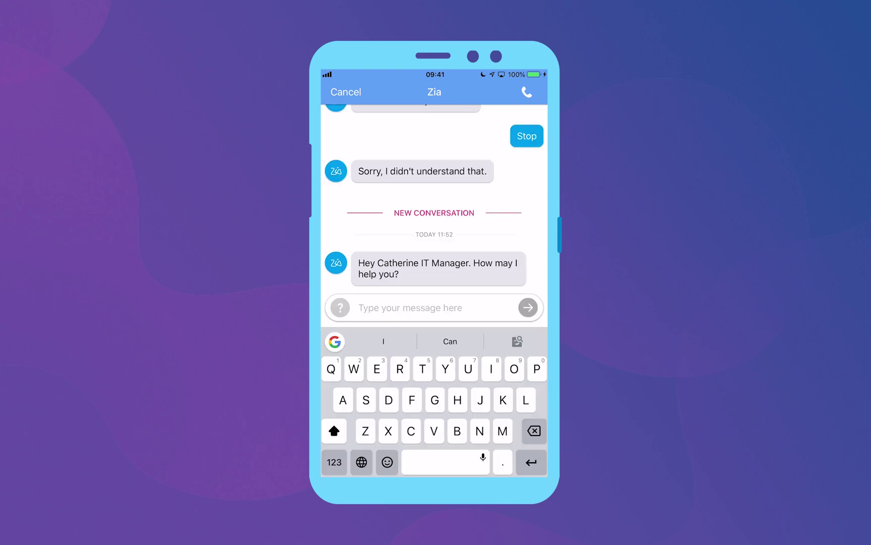
pyautogui.write('Create a re')
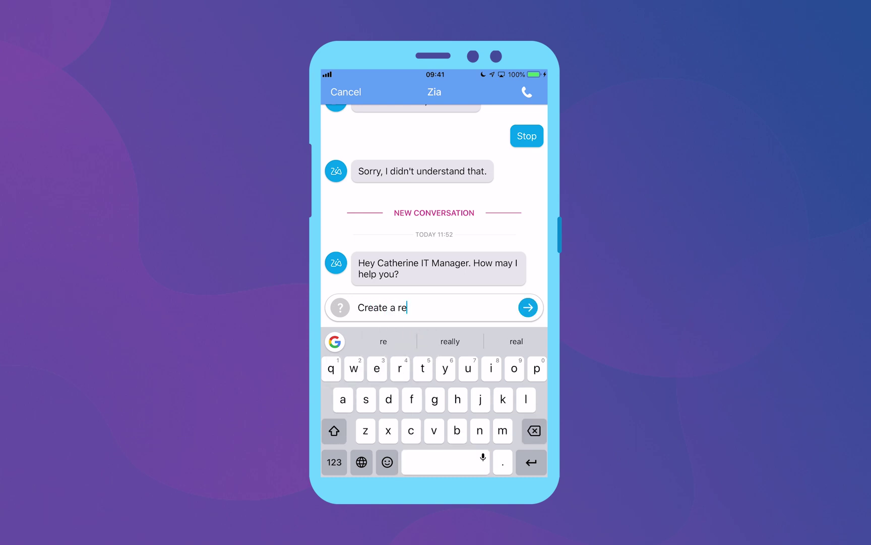
pyautogui.write('quest')
pyautogui.press('Return')
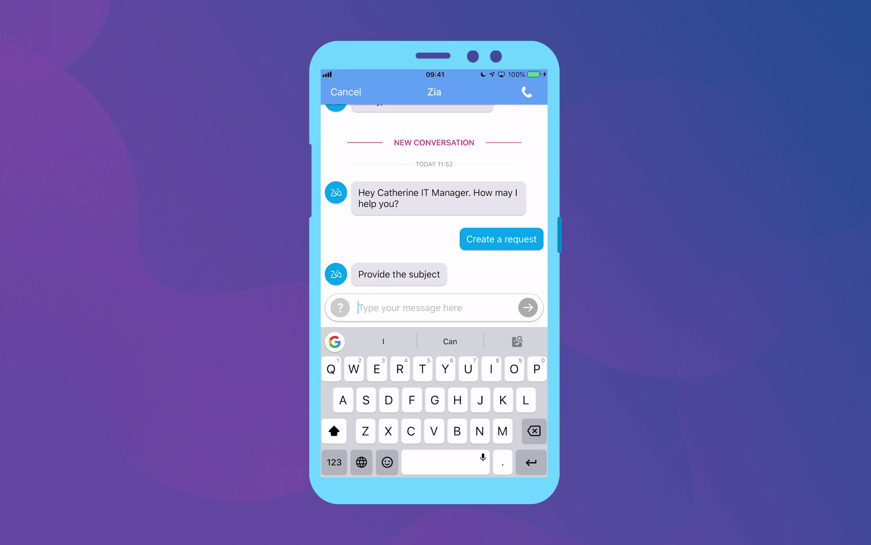
# Step: Give the request subject 'Webinar request' and answer 'No' to adding a description
pyautogui.write('Wev')
pyautogui.press('BackSpace')
pyautogui.write('binar request')
pyautogui.press('Return')
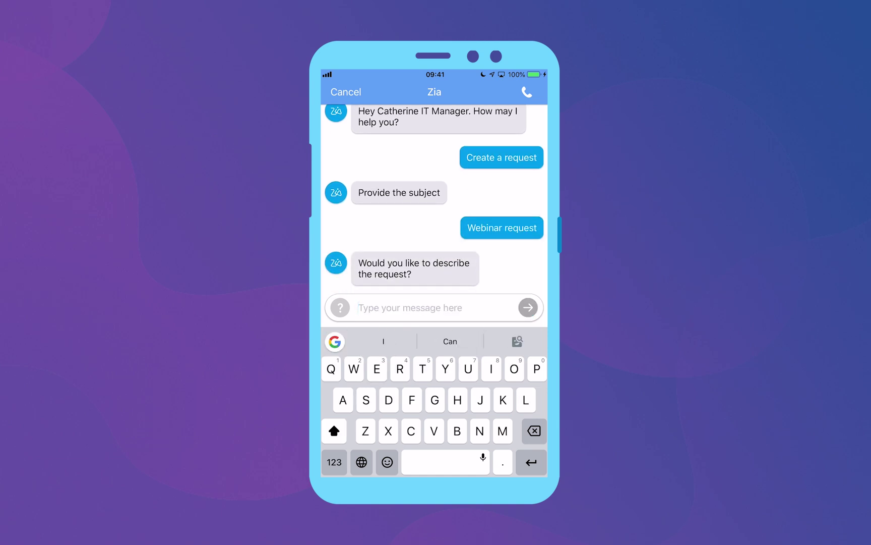
pyautogui.write('No')
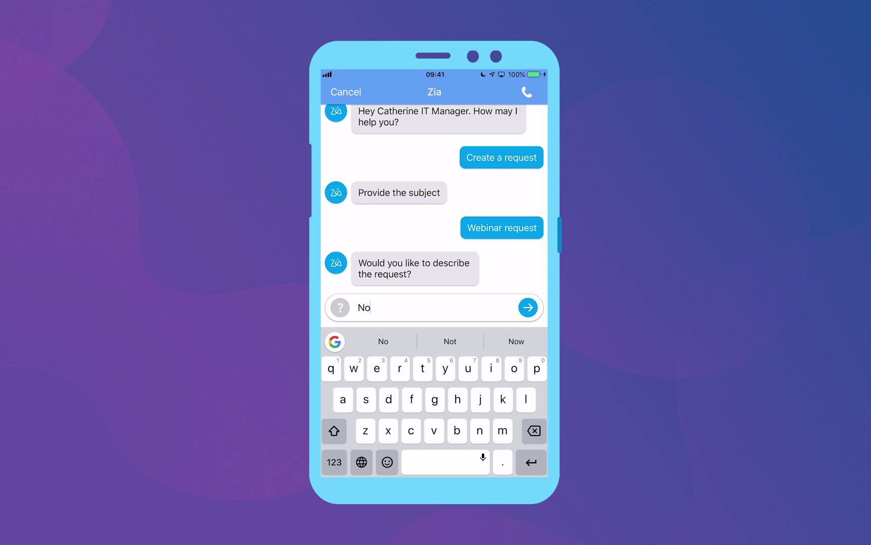
pyautogui.press('Return')
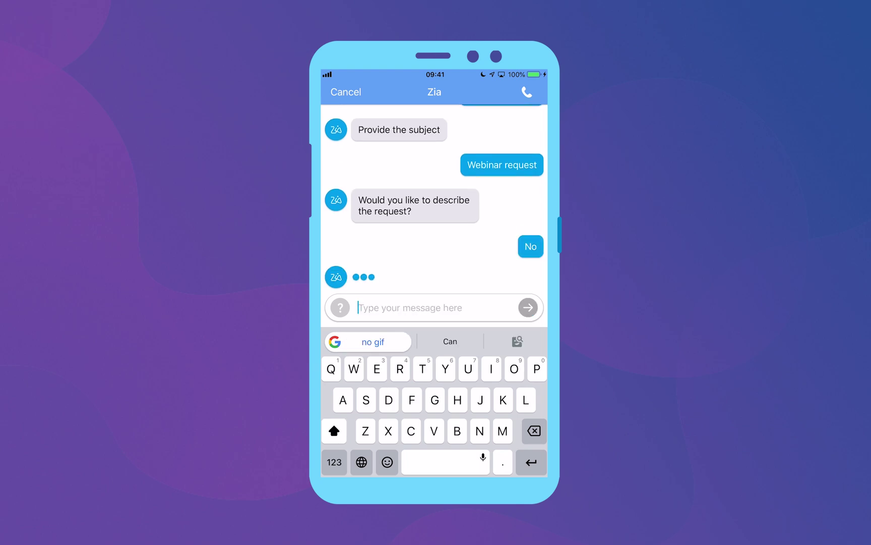